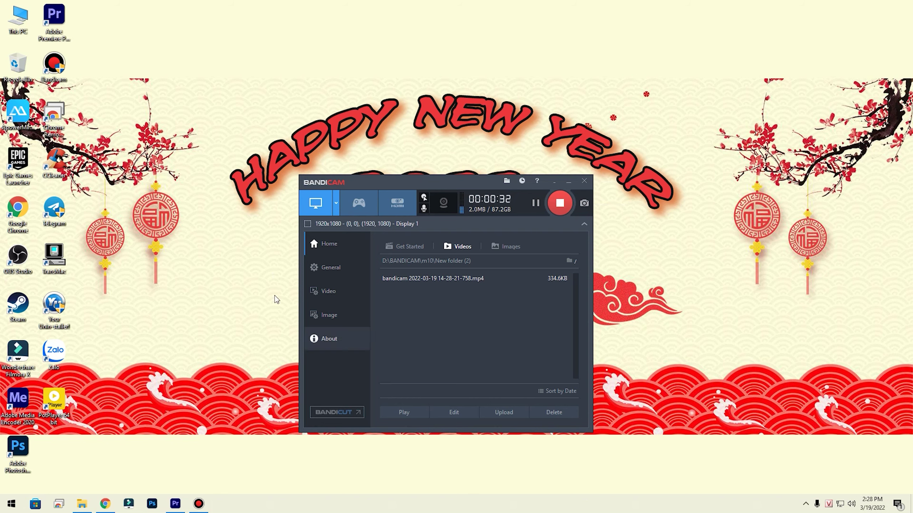
# Switch to the 124_FUJI folder in File Explorer and view the general properties of the DSCF4219 video.
pyautogui.click(83, 504)
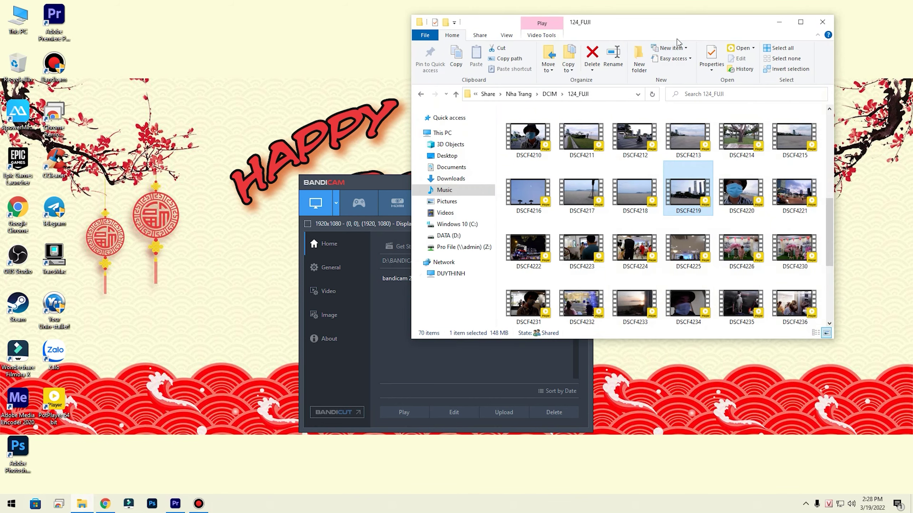
pyautogui.moveTo(657, 28); pyautogui.dragTo(620, 22)
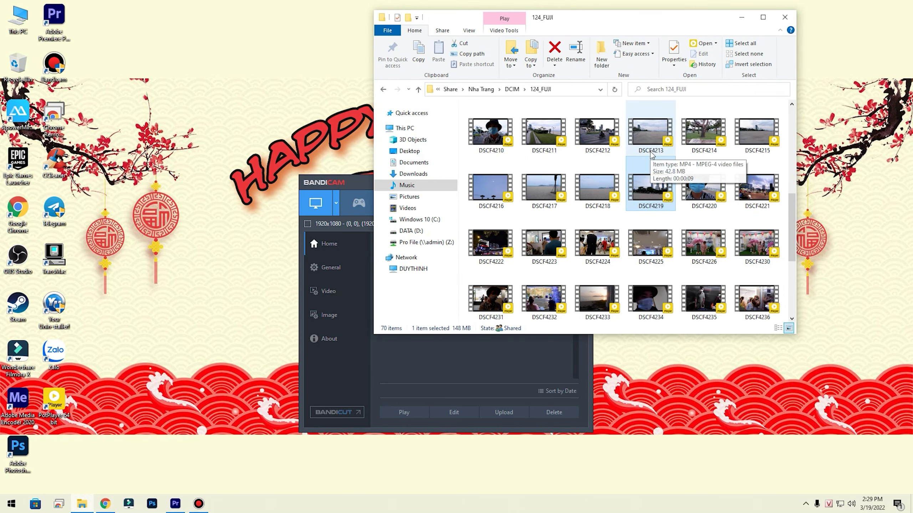
pyautogui.rightClick(652, 194)
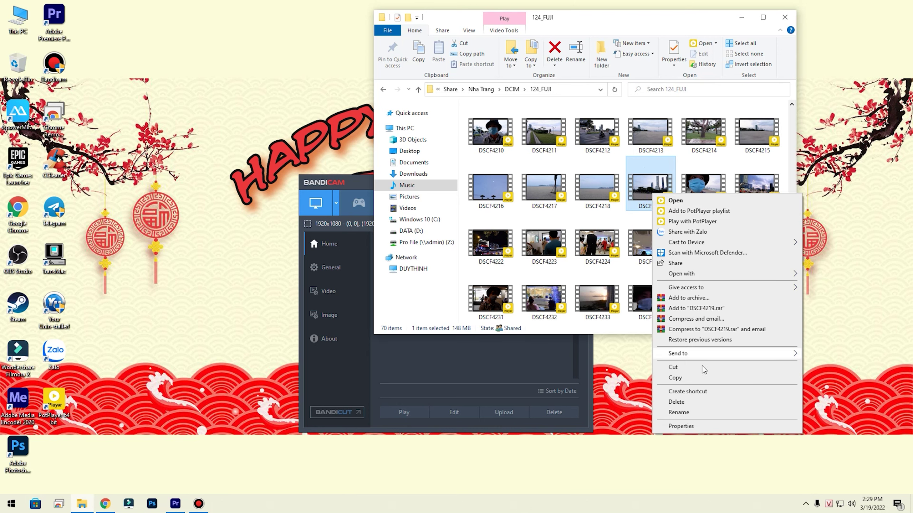
pyautogui.click(647, 197)
pyautogui.rightClick(647, 193)
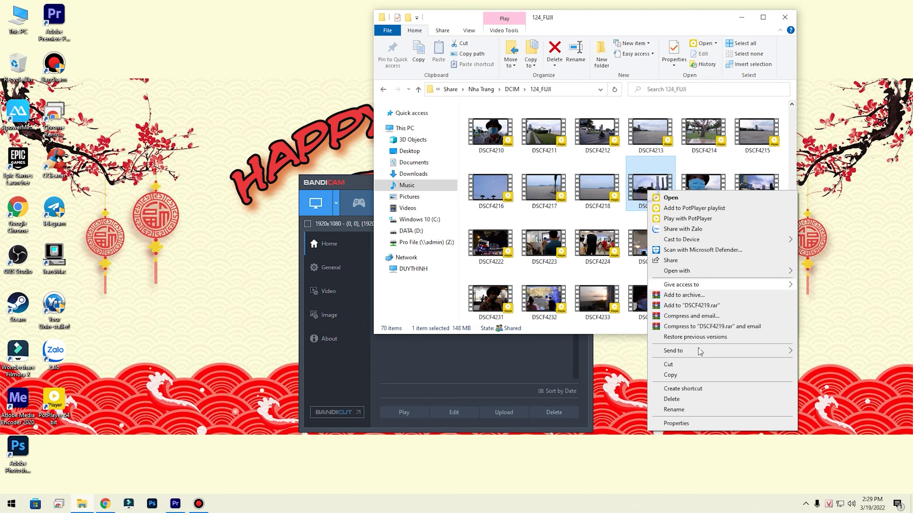
pyautogui.click(706, 424)
pyautogui.moveTo(729, 202); pyautogui.dragTo(333, 95)
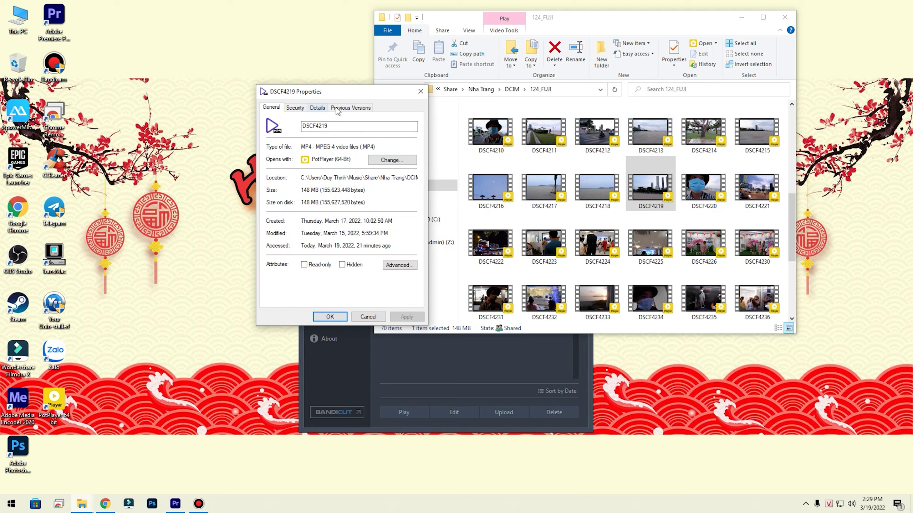
pyautogui.click(420, 93)
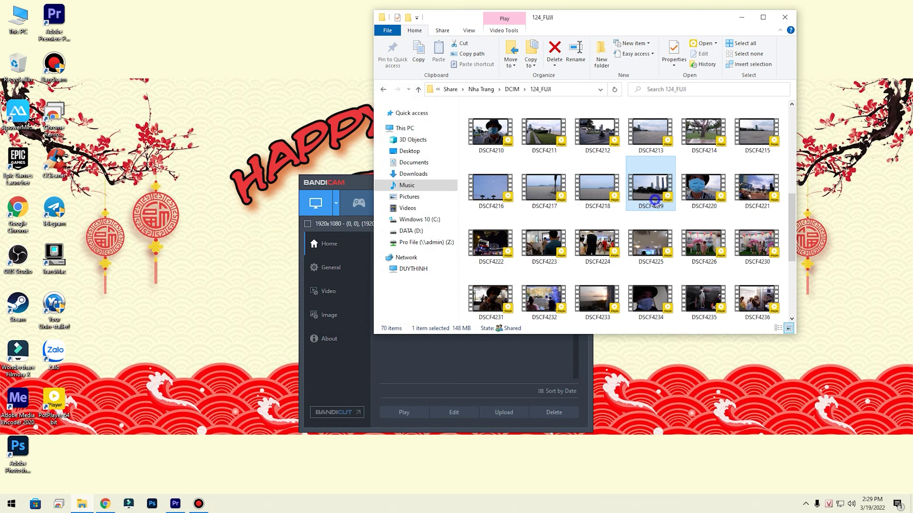
# Check the frame size and frame rate in the detailed file properties of the DSCF4219 video.
pyautogui.rightClick(655, 202)
pyautogui.click(683, 433)
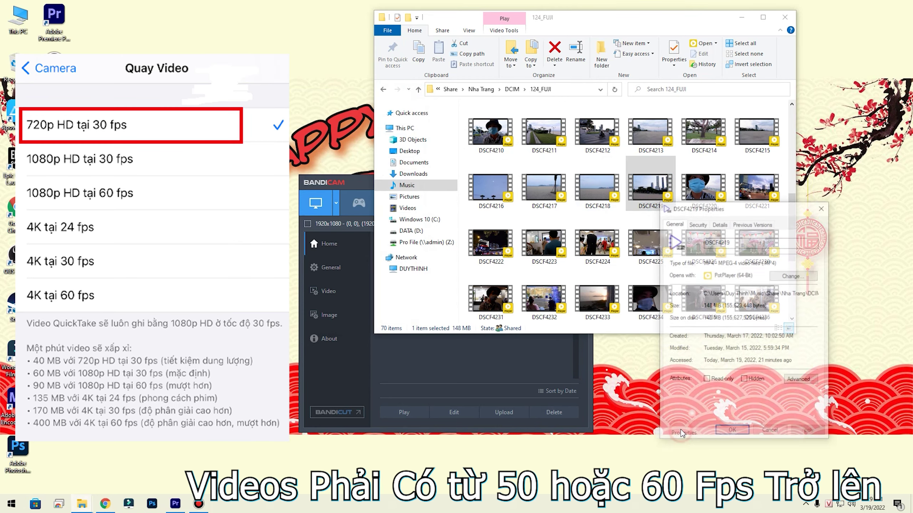
pyautogui.moveTo(749, 212); pyautogui.dragTo(502, 167)
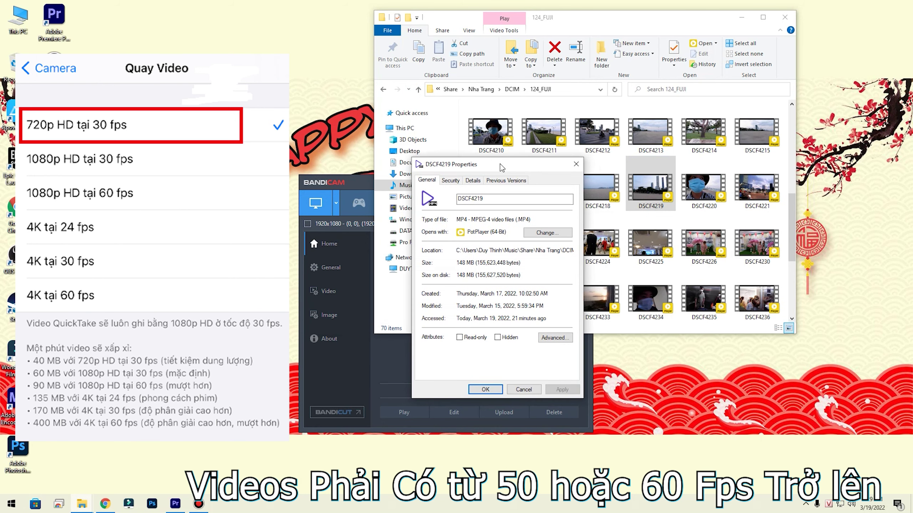
pyautogui.click(473, 181)
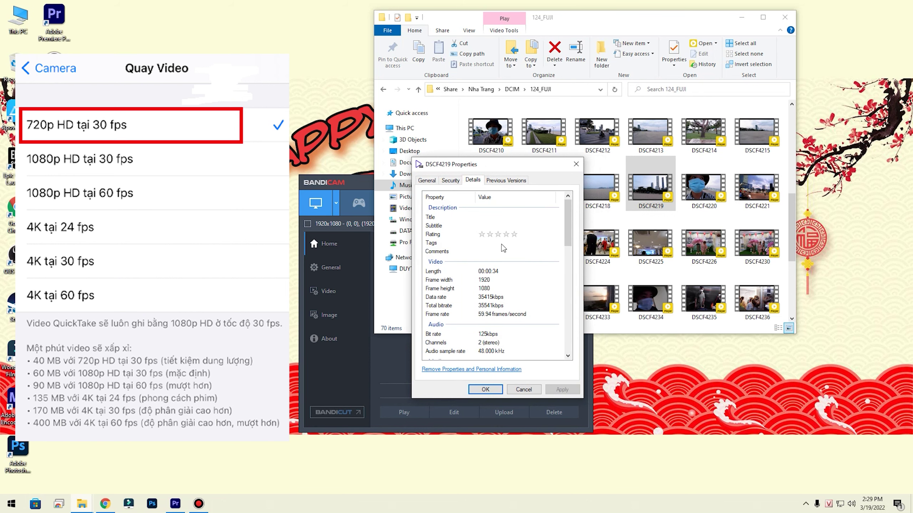
pyautogui.scroll(-1, 485, 258)
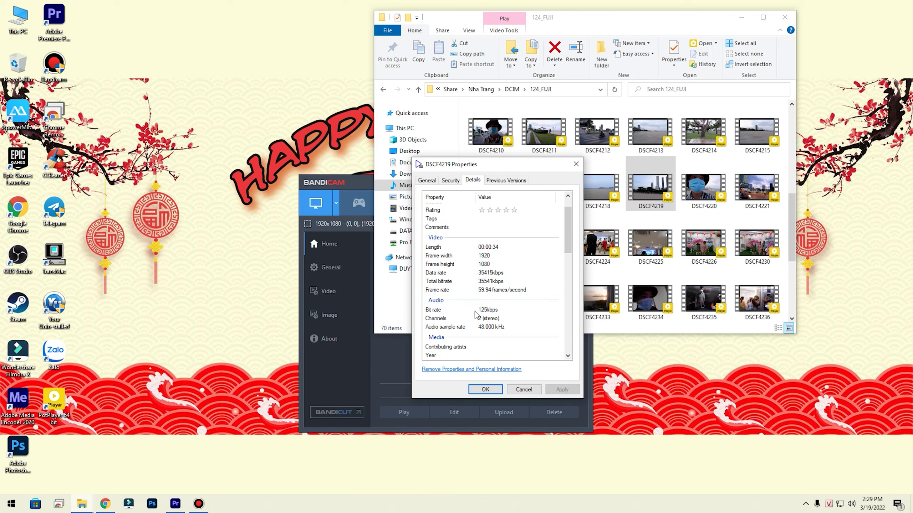
pyautogui.click(450, 182)
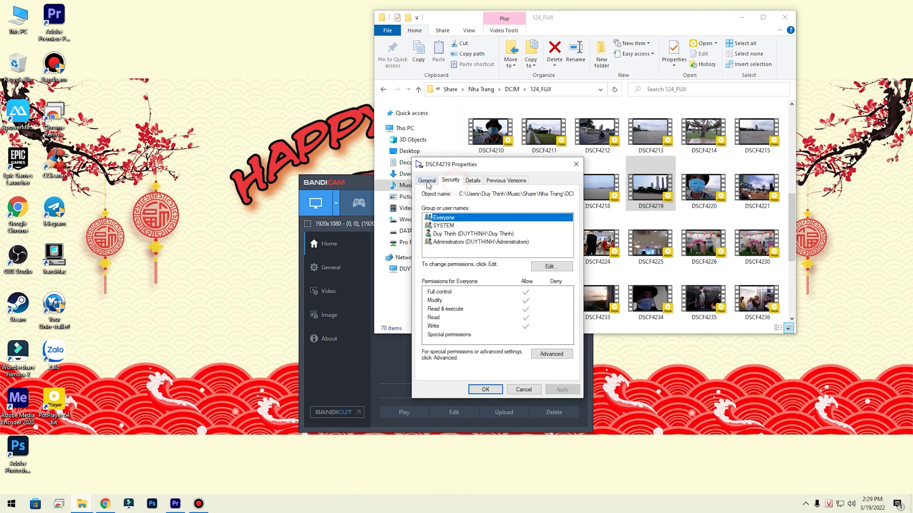
pyautogui.click(426, 181)
pyautogui.click(472, 181)
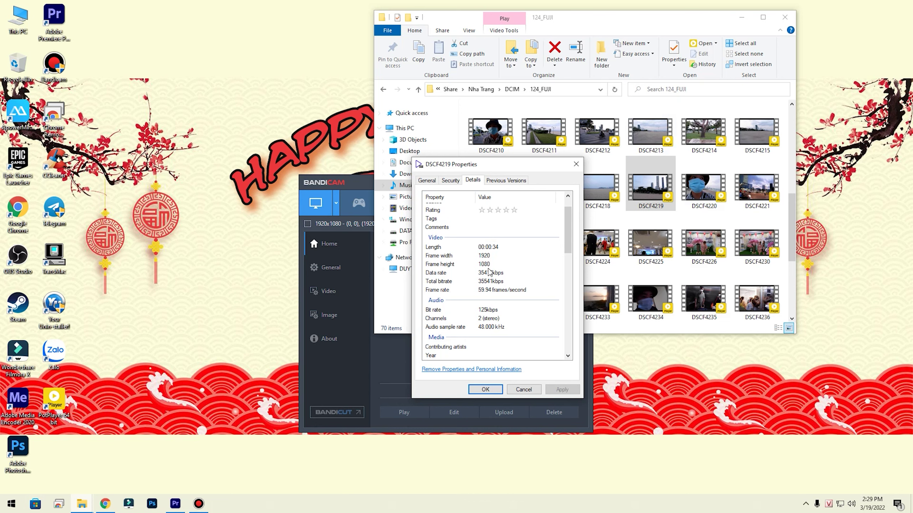
pyautogui.click(524, 389)
pyautogui.click(741, 17)
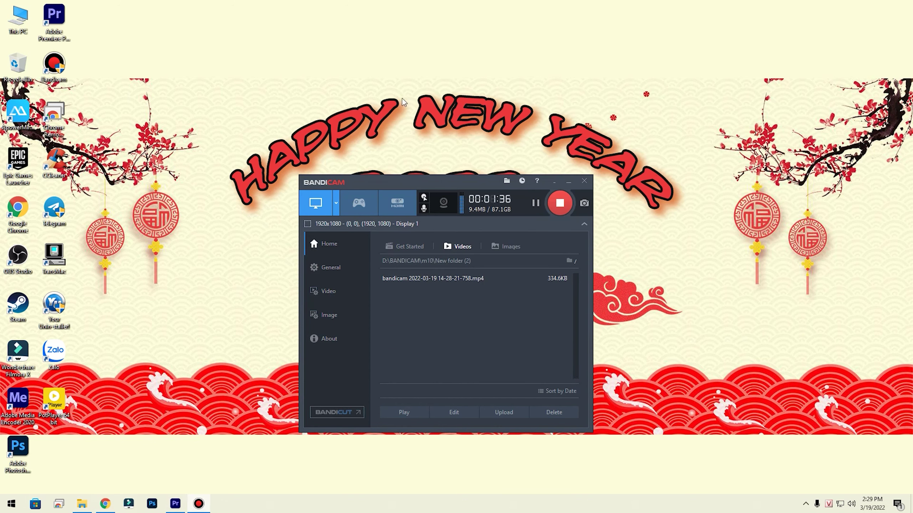
# Switch to the already running Adobe Premiere Pro 2020.
pyautogui.rightClick(288, 52)
pyautogui.click(350, 87)
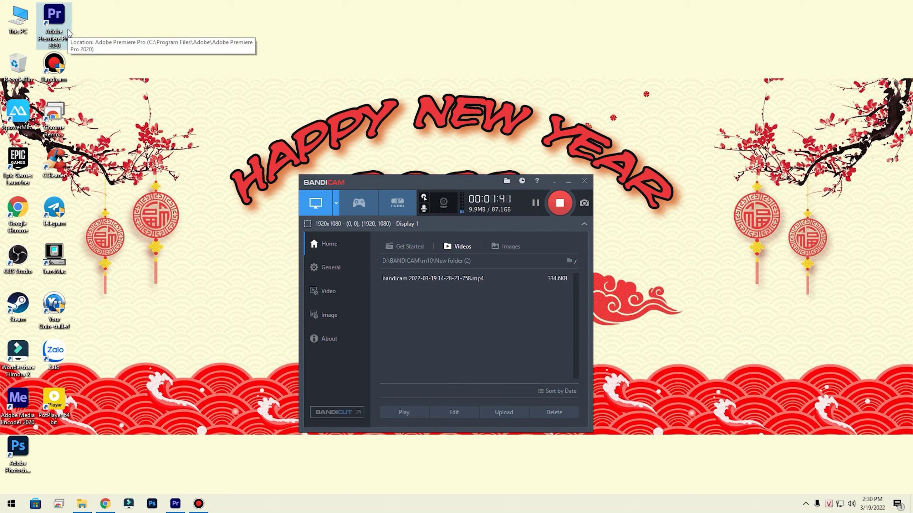
pyautogui.click(68, 32)
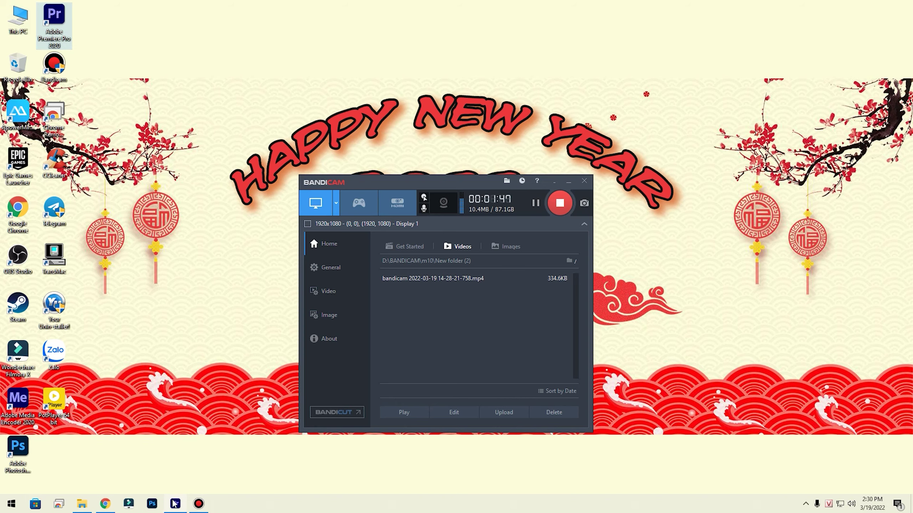
pyautogui.click(179, 505)
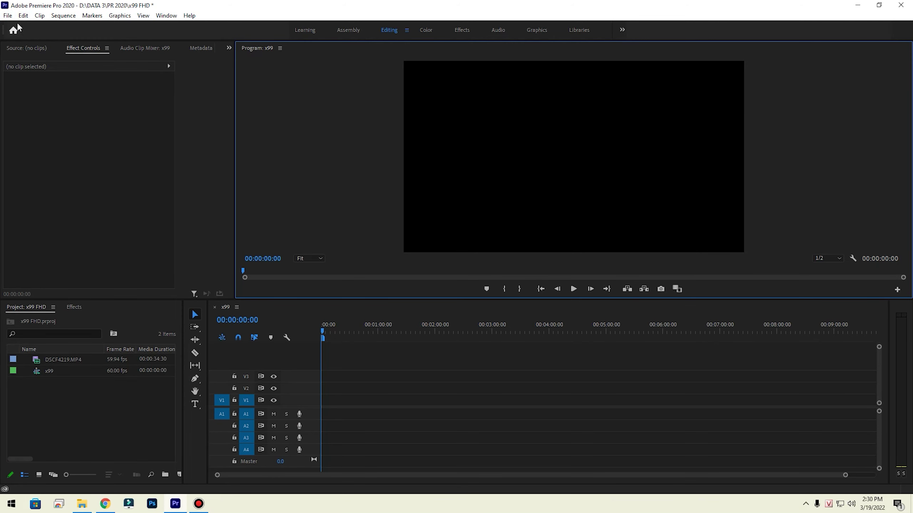
pyautogui.click(8, 15)
pyautogui.moveTo(123, 27)
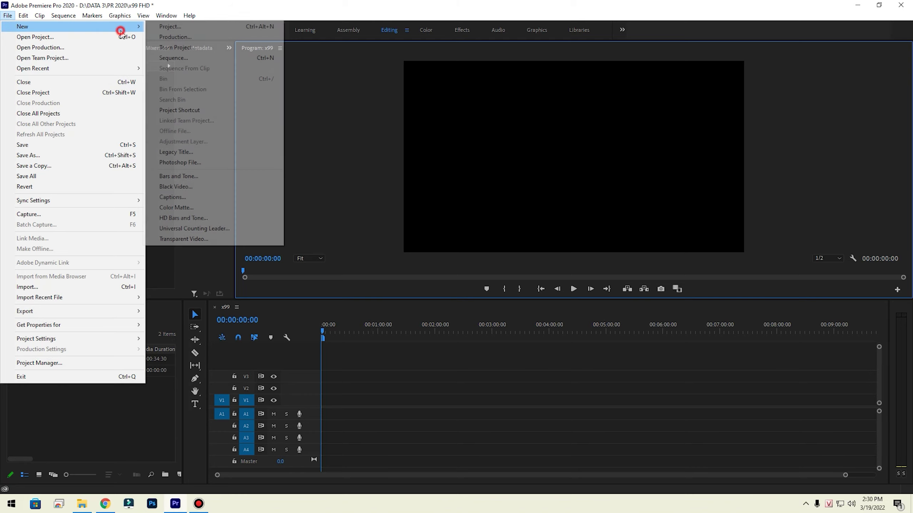
pyautogui.click(198, 31)
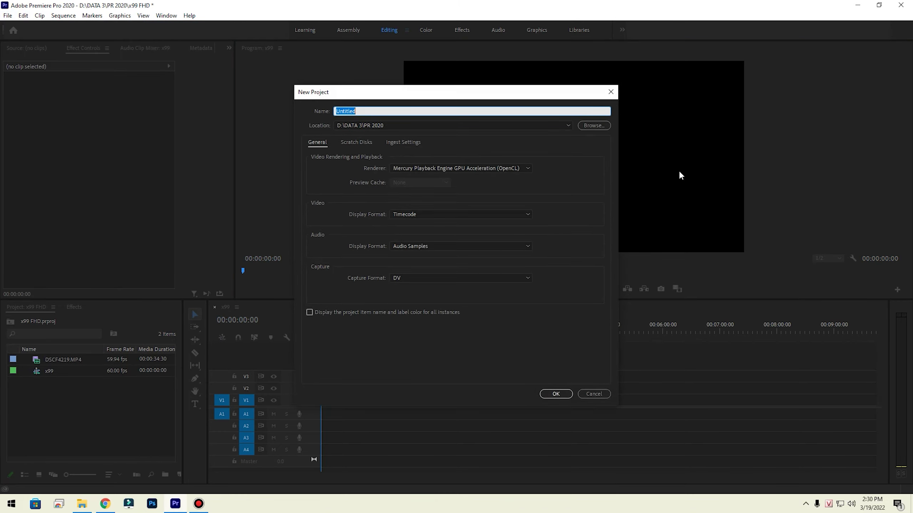
pyautogui.click(604, 395)
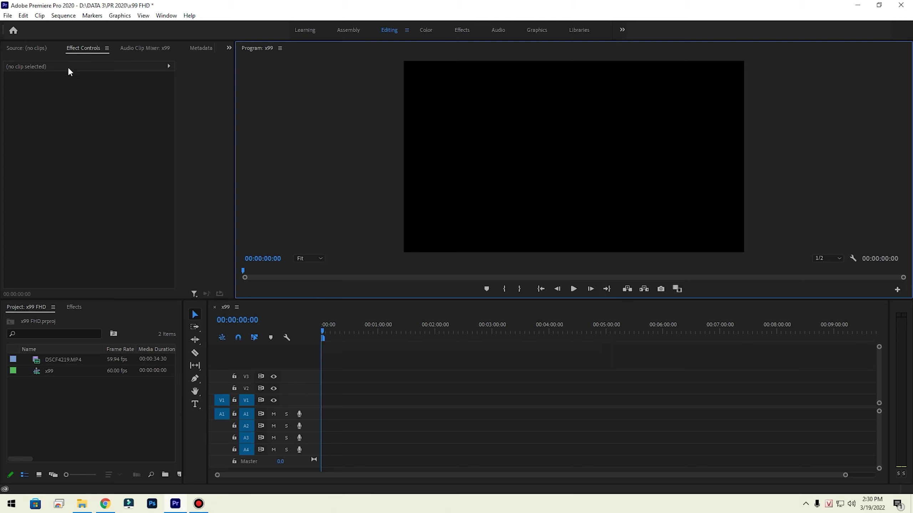
# Close the open x99 FHD project without saving its changes.
pyautogui.click(8, 15)
pyautogui.click(59, 92)
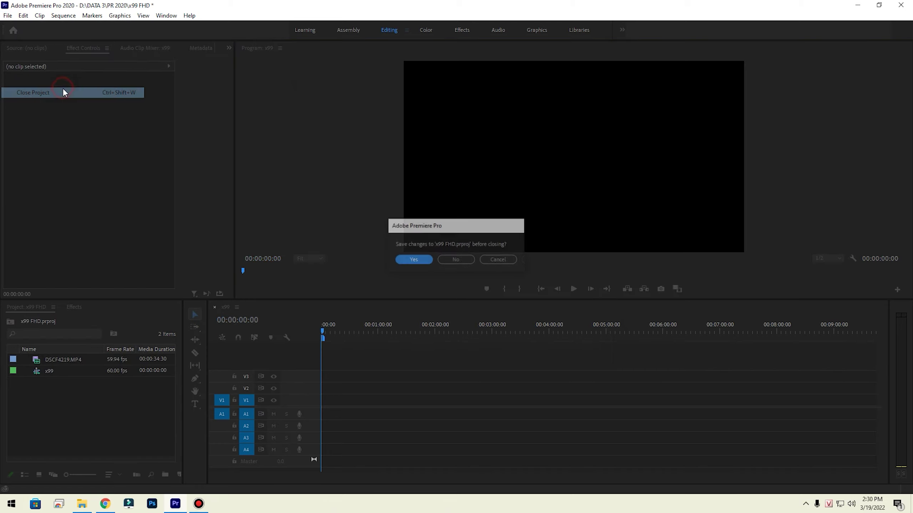
pyautogui.click(452, 258)
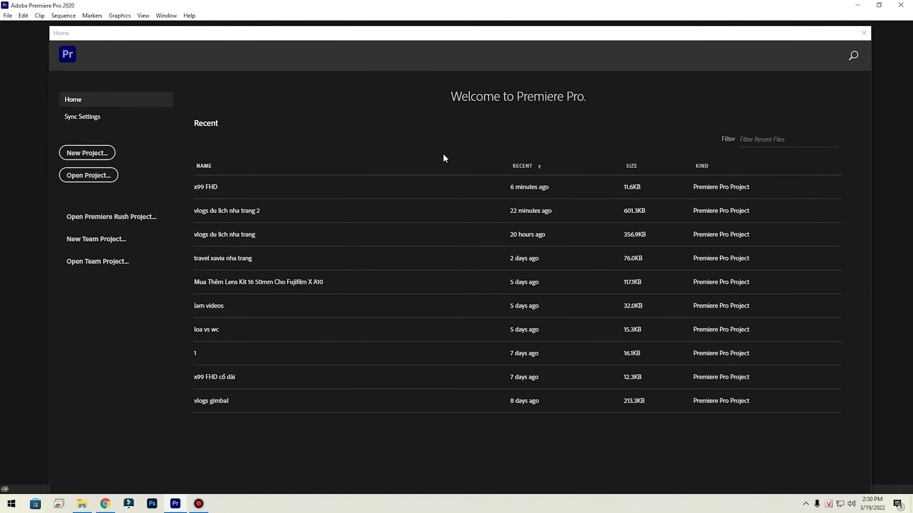
# Create a new project named "nha trang" in the D:\DATA 3\PR 2020 folder.
pyautogui.click(95, 154)
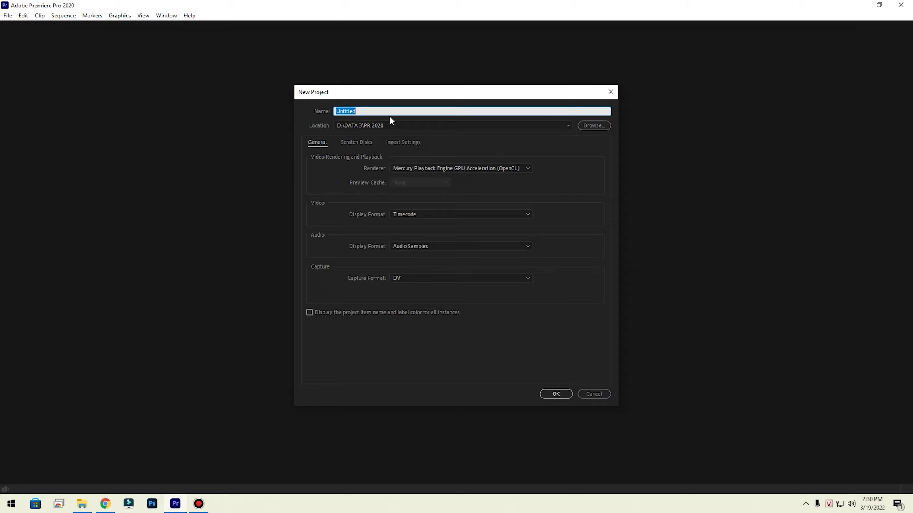
pyautogui.write('nha trang')
pyautogui.press('Return')
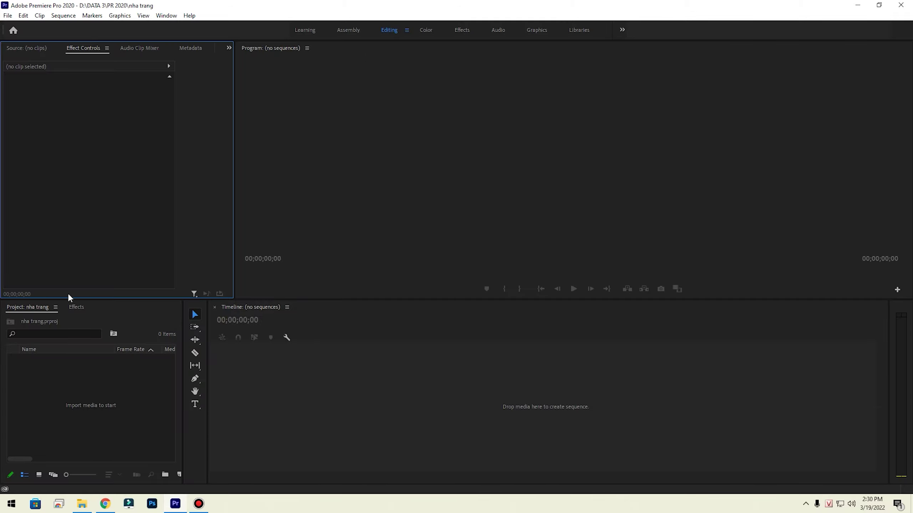
pyautogui.click(137, 405)
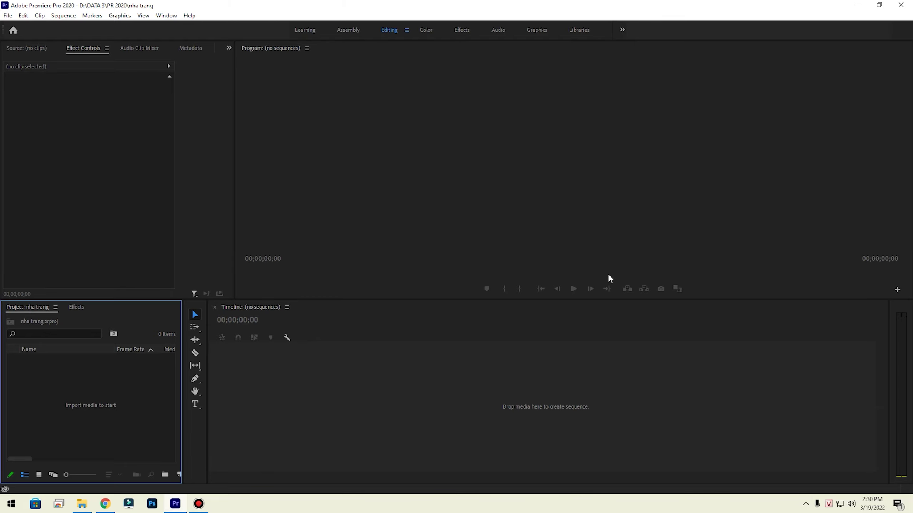
pyautogui.click(86, 507)
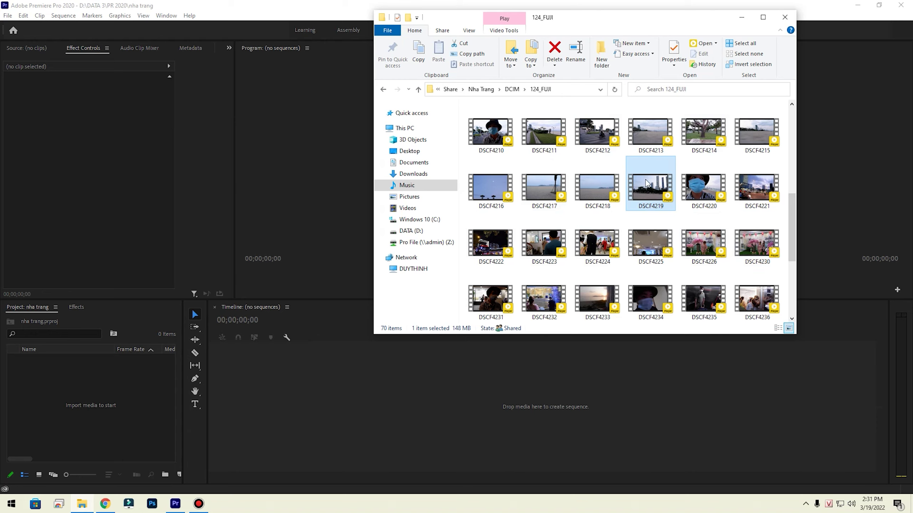
pyautogui.click(133, 397)
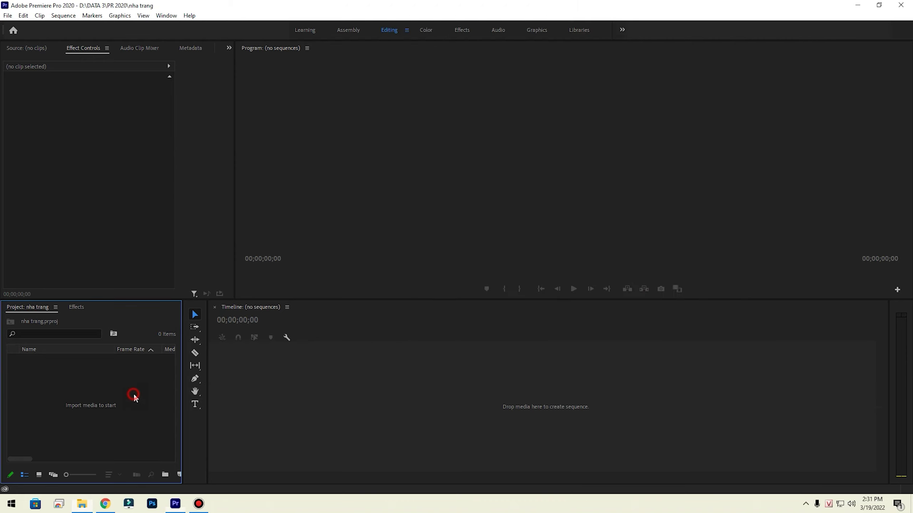
# Create a new sequence from the custom FHD preset, with a 1920 x 1080 frame size and 60 fps.
pyautogui.hotkey('ctrl', 'n')
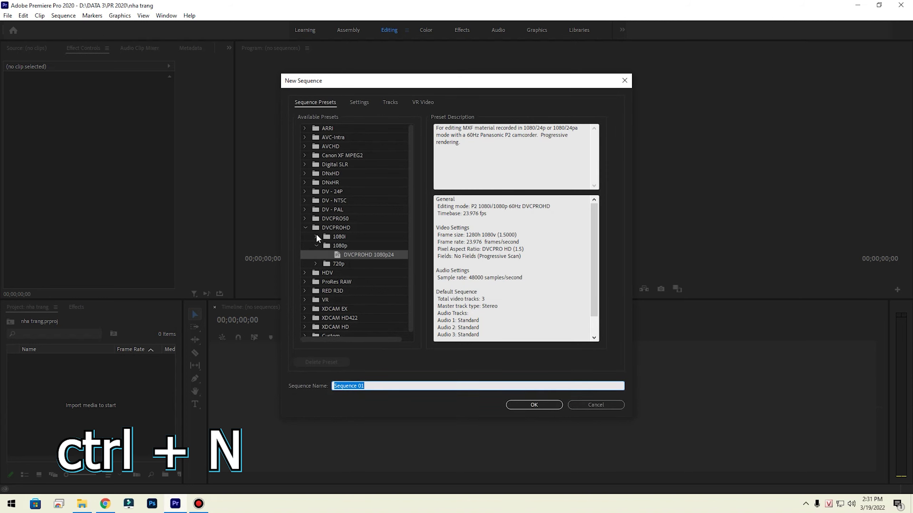
pyautogui.click(306, 227)
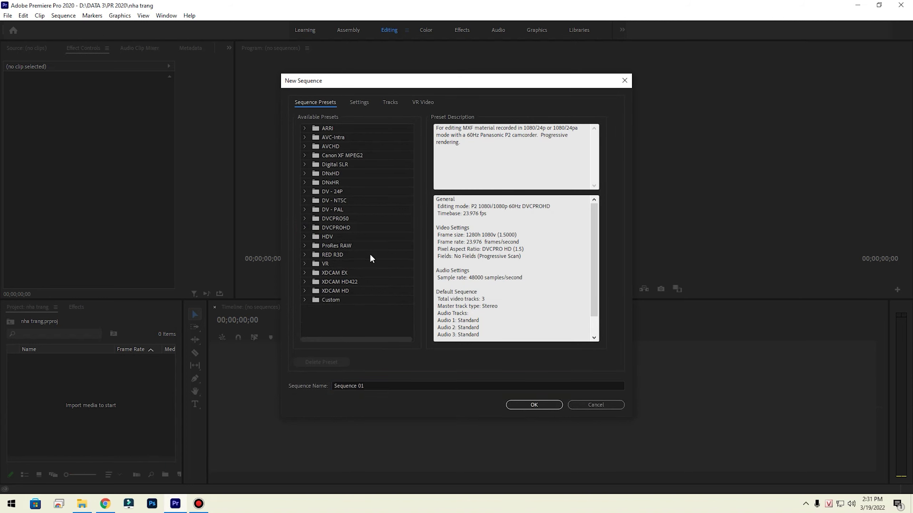
pyautogui.click(305, 300)
pyautogui.click(357, 311)
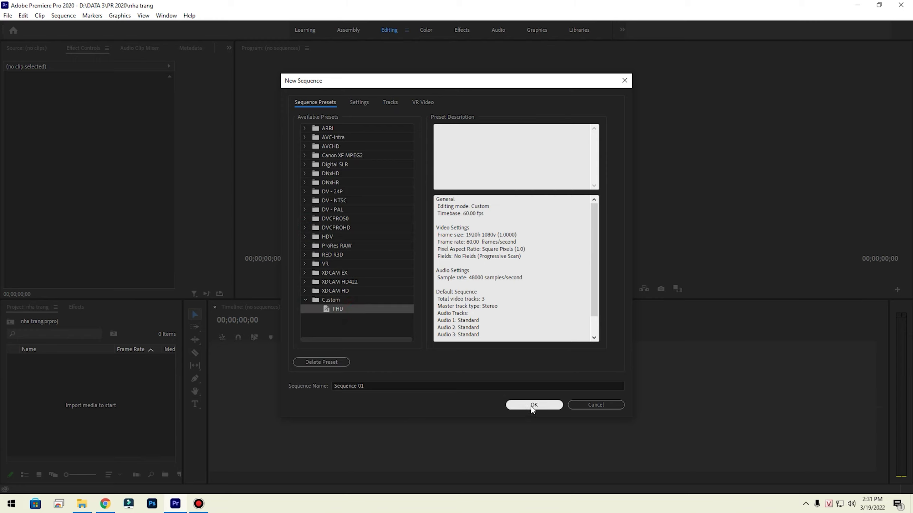
pyautogui.moveTo(463, 214); pyautogui.dragTo(517, 234)
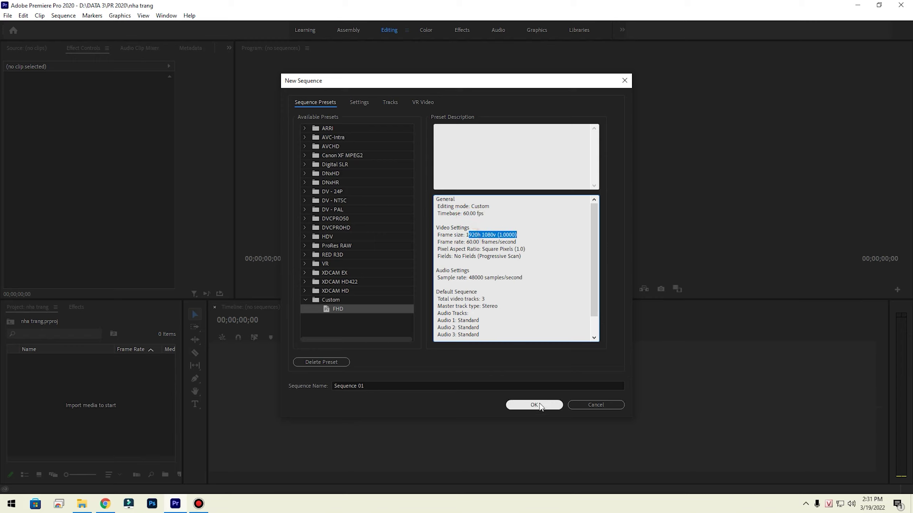
pyautogui.click(539, 406)
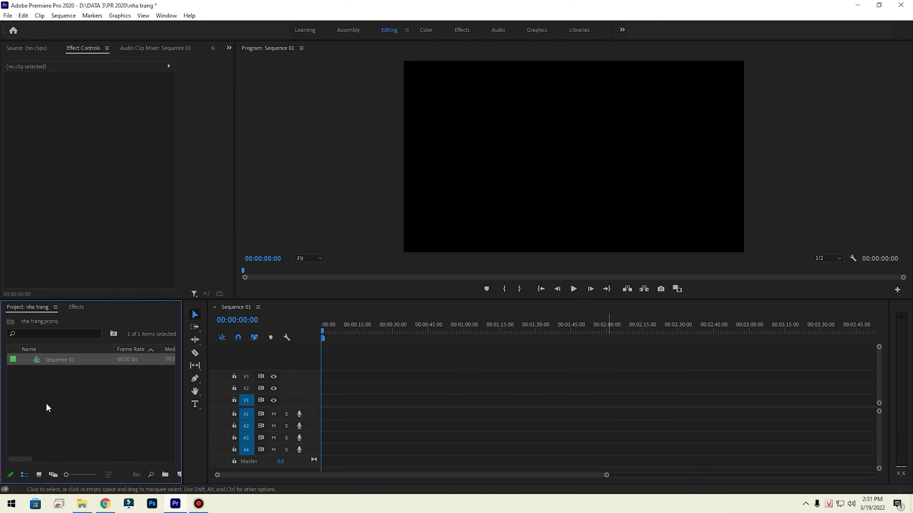
# Import the DSCF4219 video from the 124_FUJI folder in File Explorer into the Premiere Pro project and select it.
pyautogui.click(89, 508)
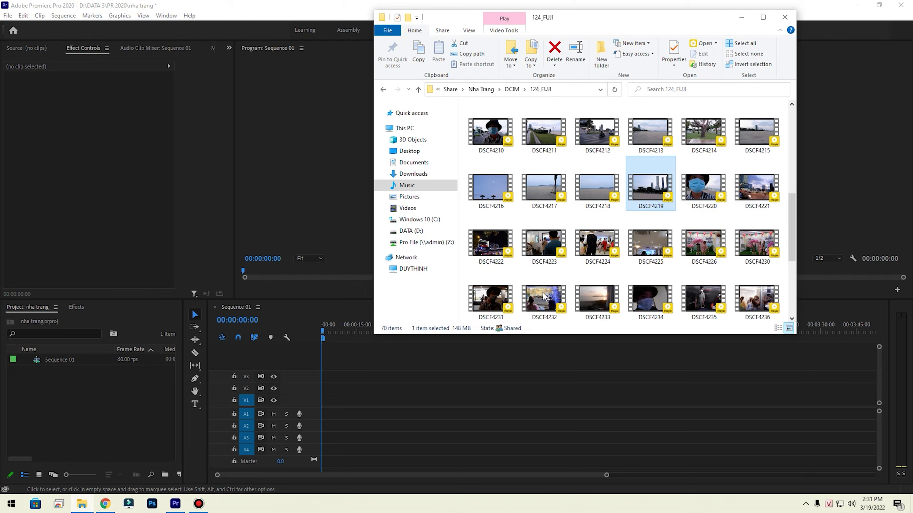
pyautogui.moveTo(652, 194); pyautogui.dragTo(97, 425)
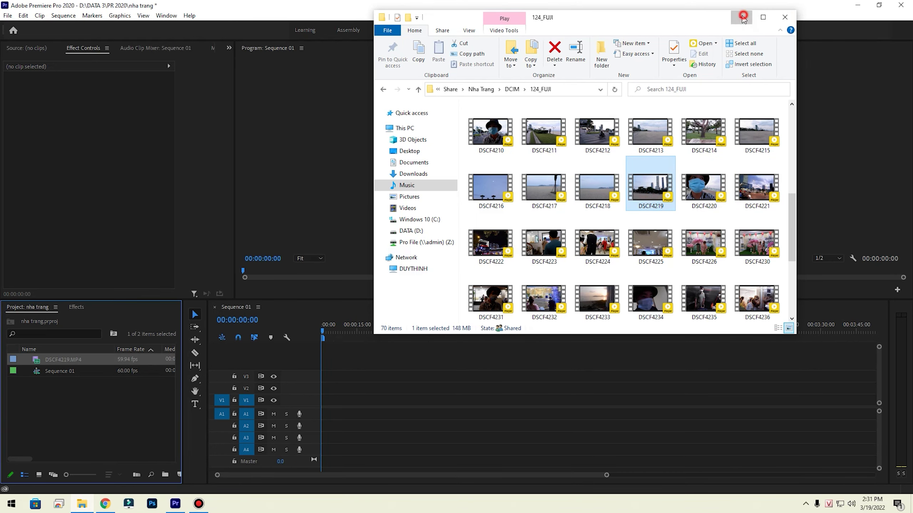
pyautogui.click(741, 17)
pyautogui.click(121, 412)
pyautogui.click(92, 360)
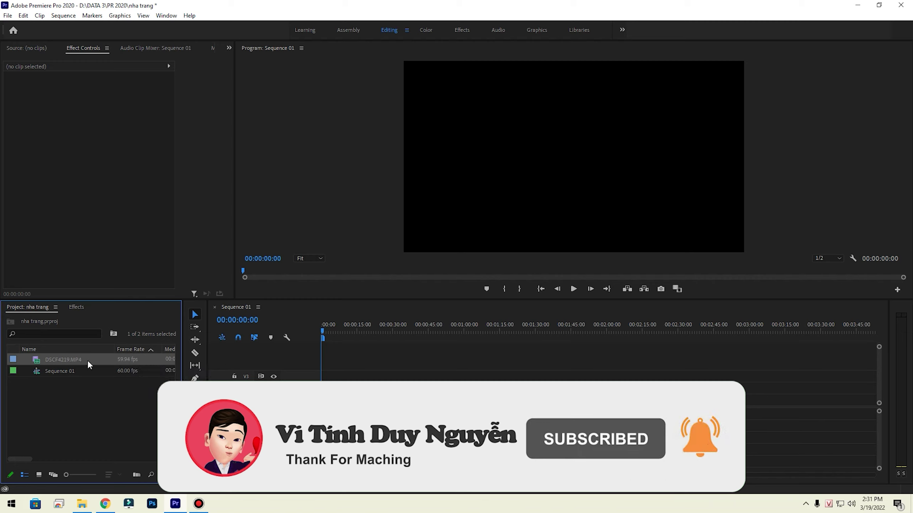
pyautogui.click(93, 460)
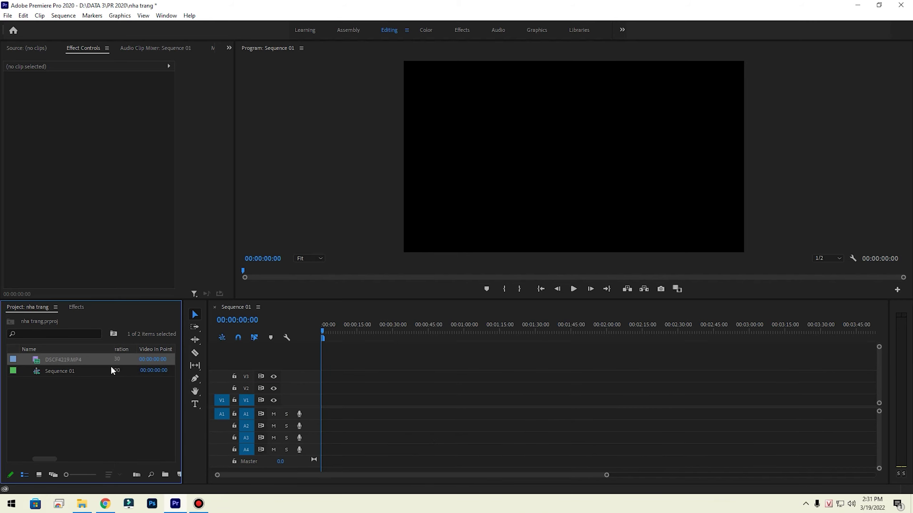
# Place the DSCF4219.MP4 clip at the start of Sequence 01, unlink its audio and delete the audio part.
pyautogui.moveTo(66, 363); pyautogui.dragTo(318, 392)
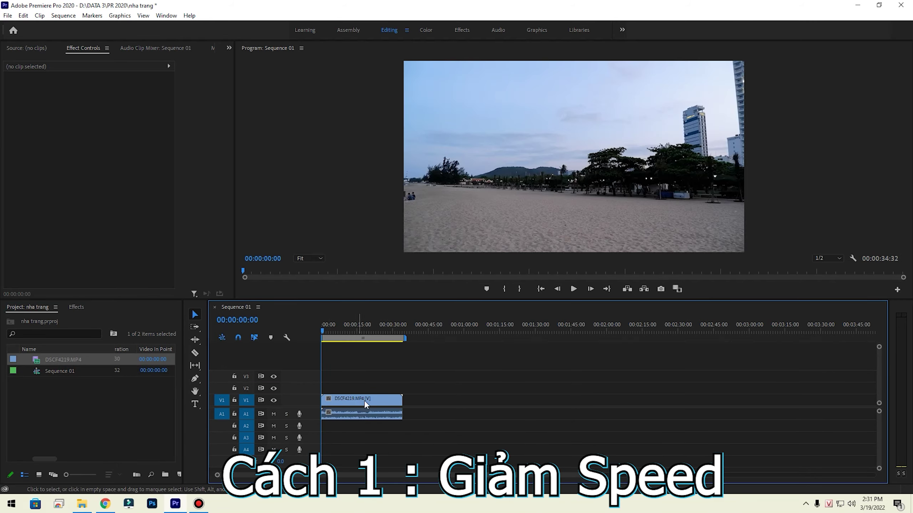
pyautogui.rightClick(350, 415)
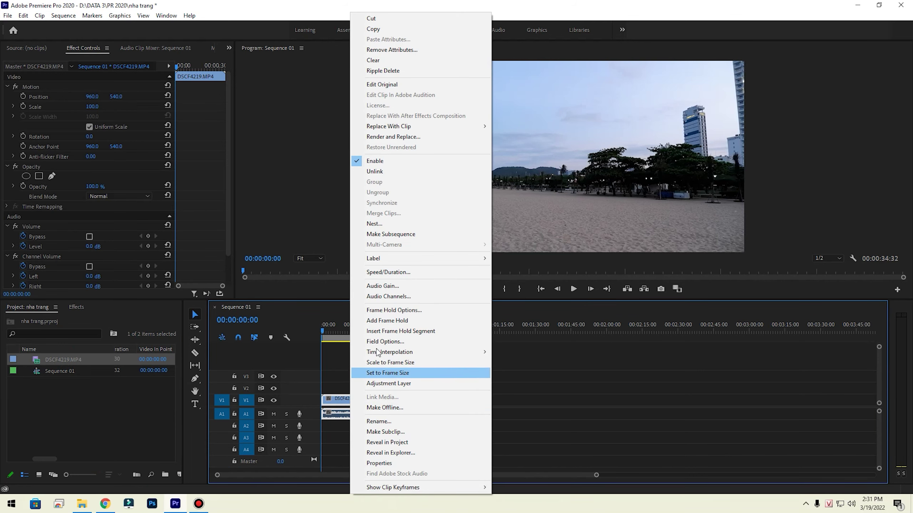
pyautogui.click(428, 172)
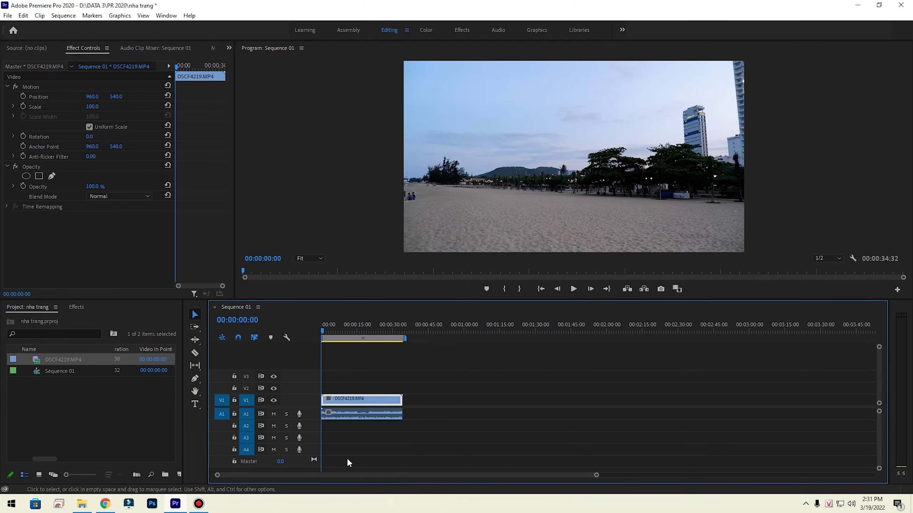
pyautogui.click(377, 413)
pyautogui.press('Delete')
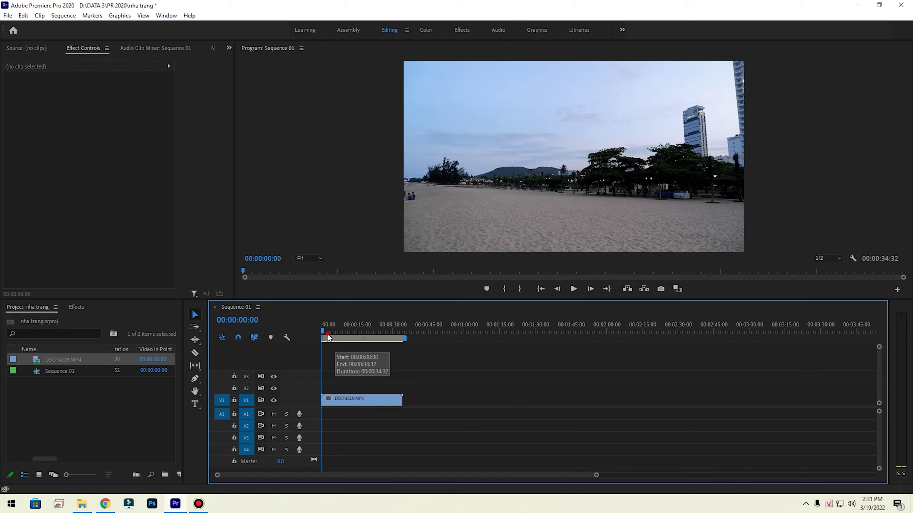
# Split the video clip at 00:00:08:16 and ripple delete the part before the cut.
pyautogui.click(344, 336)
pyautogui.moveTo(345, 335); pyautogui.dragTo(346, 335)
pyautogui.press('space')
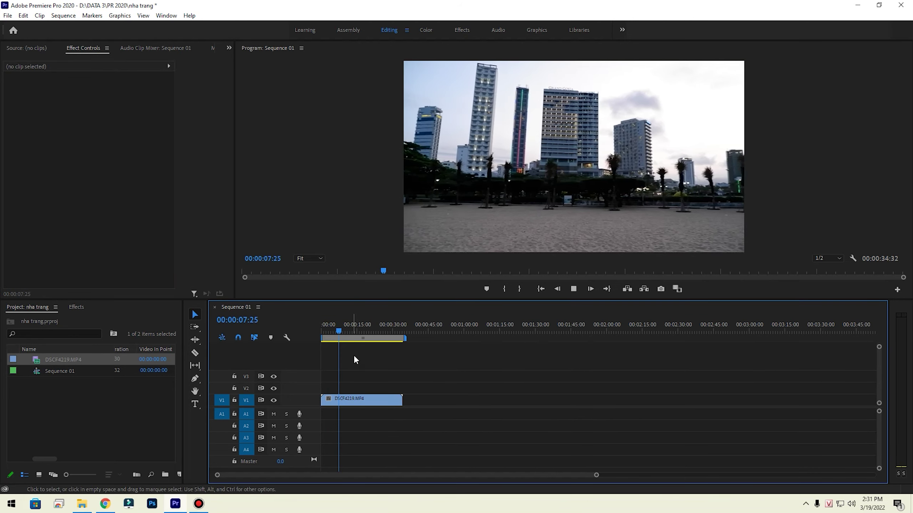
pyautogui.press('space')
pyautogui.press('c')
pyautogui.click(341, 405)
pyautogui.press('v')
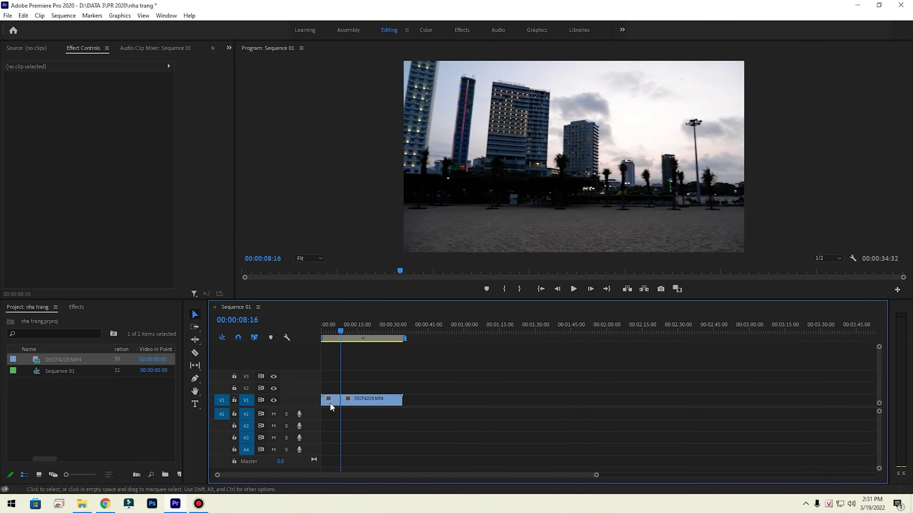
pyautogui.click(329, 402)
pyautogui.hotkey('shift', 'Delete')
# Cut off the clip's beginning up to 00:00:08:36 and move the remaining part to the start of the sequence.
pyautogui.press('space')
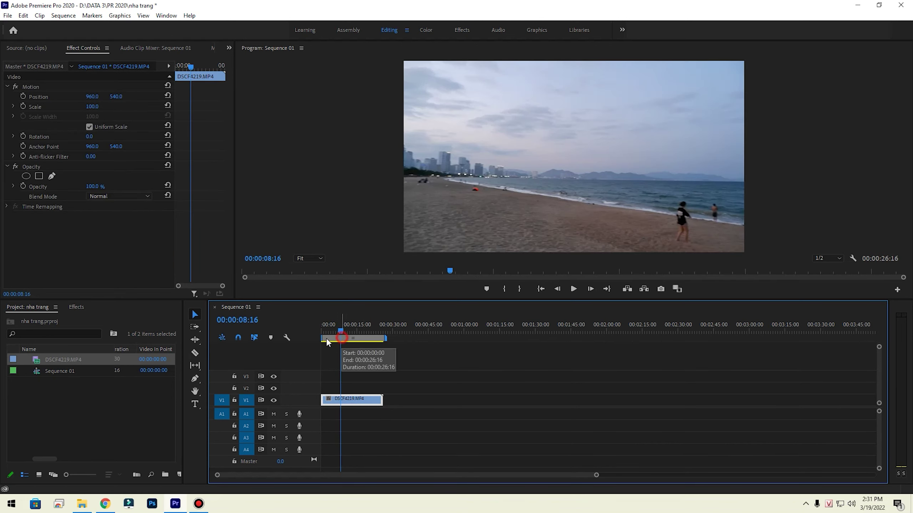
pyautogui.moveTo(346, 345); pyautogui.dragTo(343, 343)
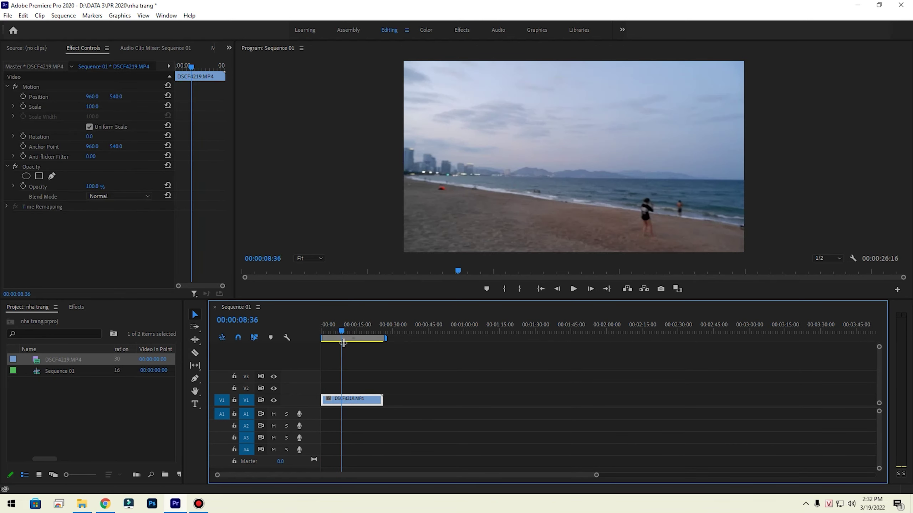
pyautogui.hotkey('ctrl', 'k')
pyautogui.click(340, 398)
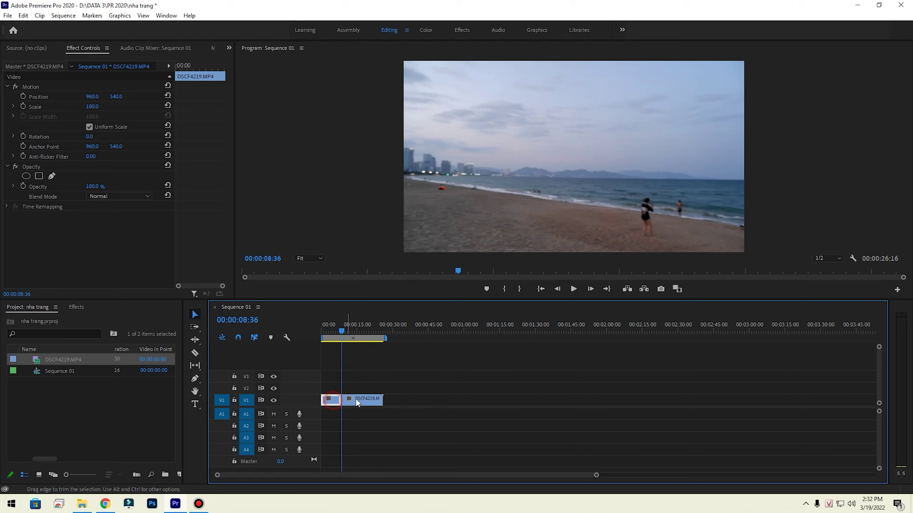
pyautogui.press('Delete')
pyautogui.moveTo(358, 401); pyautogui.dragTo(338, 402)
pyautogui.press('Home')
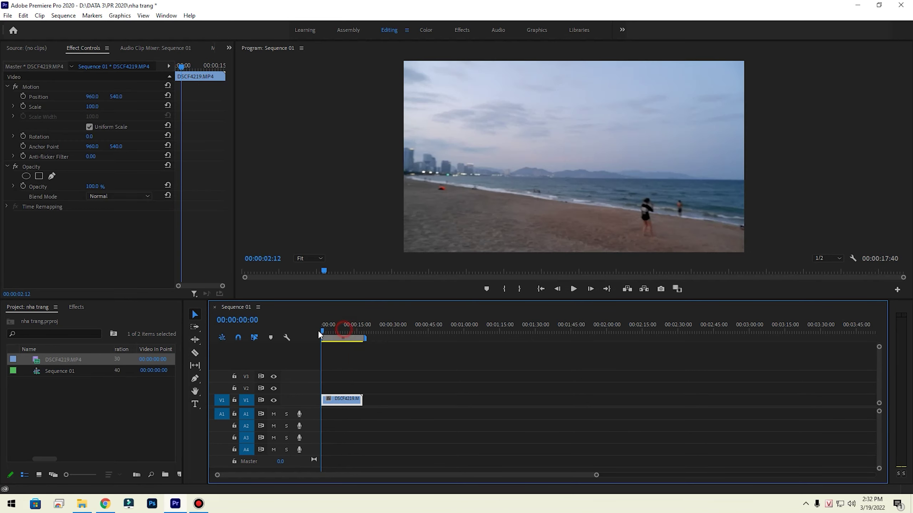
# Increase the height of the Video 1 track to show the clip's thumbnail.
pyautogui.press('=')
pyautogui.press('=')
pyautogui.press('=')
pyautogui.press('=')
pyautogui.press('=')
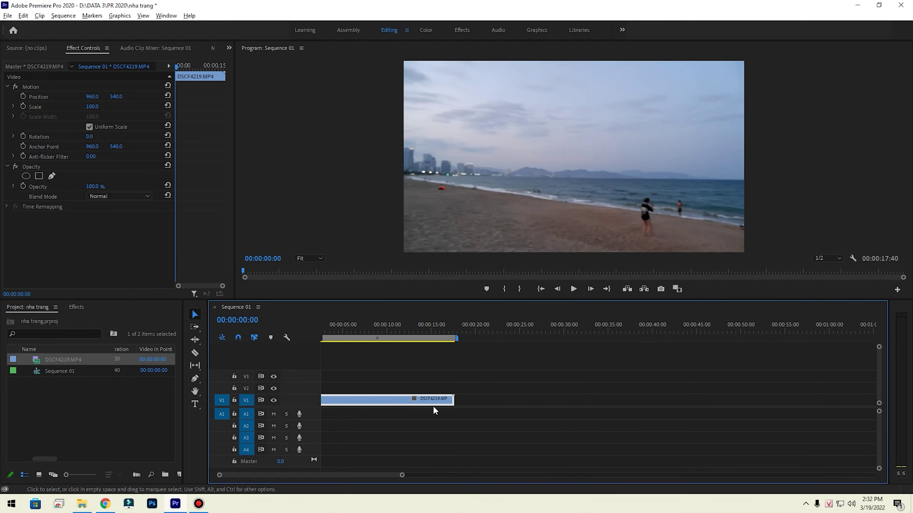
pyautogui.moveTo(318, 408); pyautogui.dragTo(318, 437)
# Split the clip at 00:00:05:58, delete the part after the cut and return the playhead to the sequence start.
pyautogui.press('space')
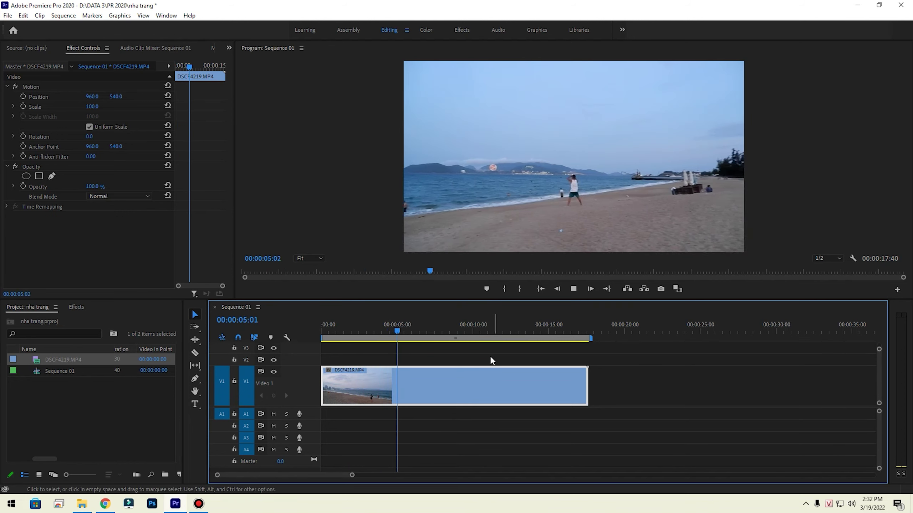
pyautogui.press('space')
pyautogui.press('c')
pyautogui.click(413, 382)
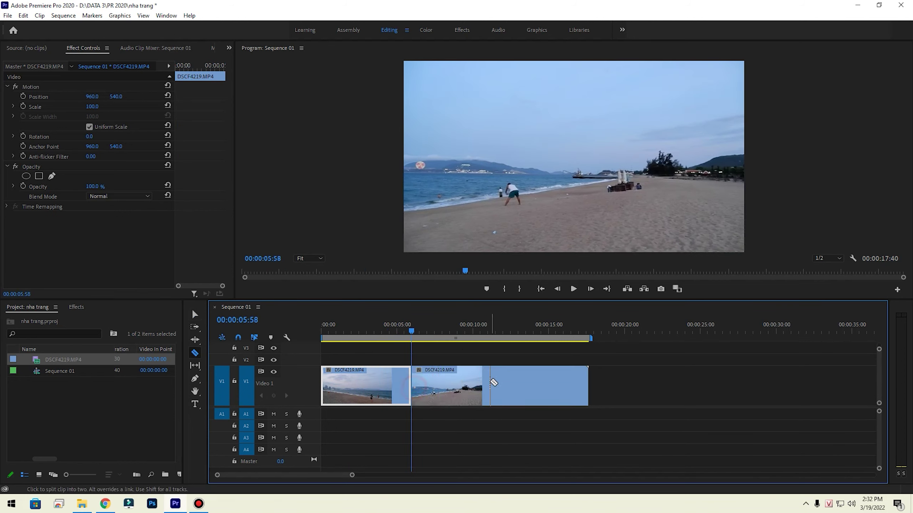
pyautogui.press('v')
pyautogui.click(481, 384)
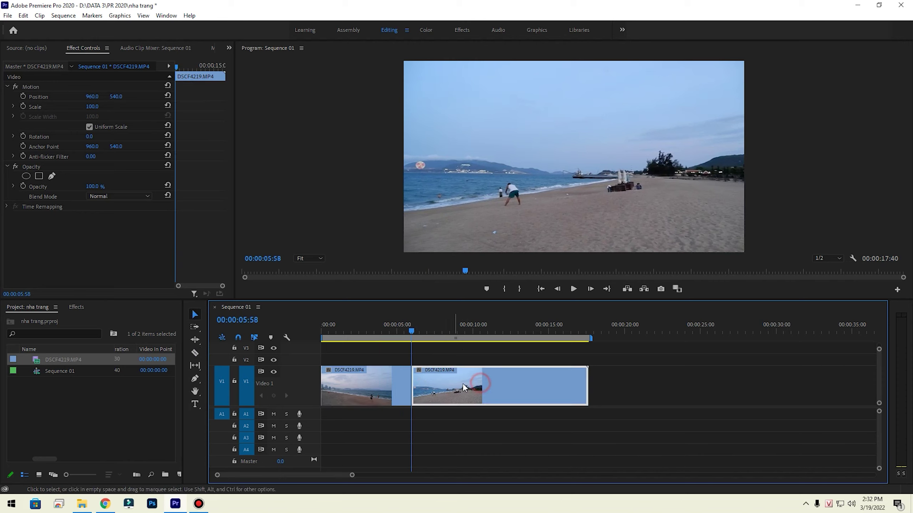
pyautogui.press('Delete')
pyautogui.moveTo(411, 339); pyautogui.dragTo(315, 352)
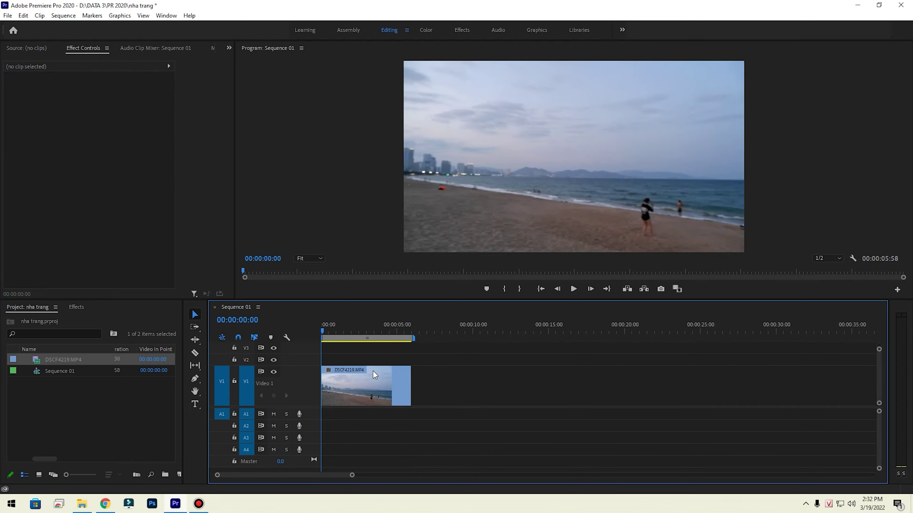
# Set the clip's speed to 60% in its Speed/Duration settings.
pyautogui.rightClick(378, 398)
pyautogui.click(700, 394)
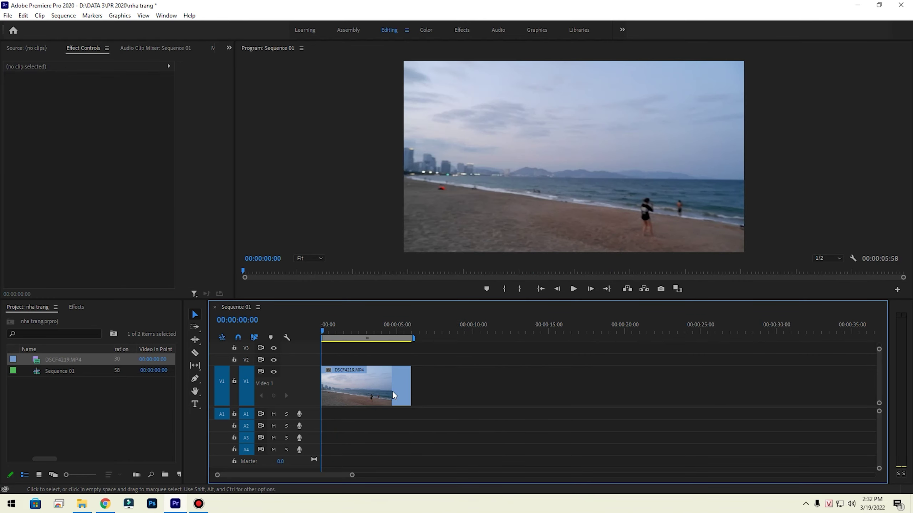
pyautogui.rightClick(393, 396)
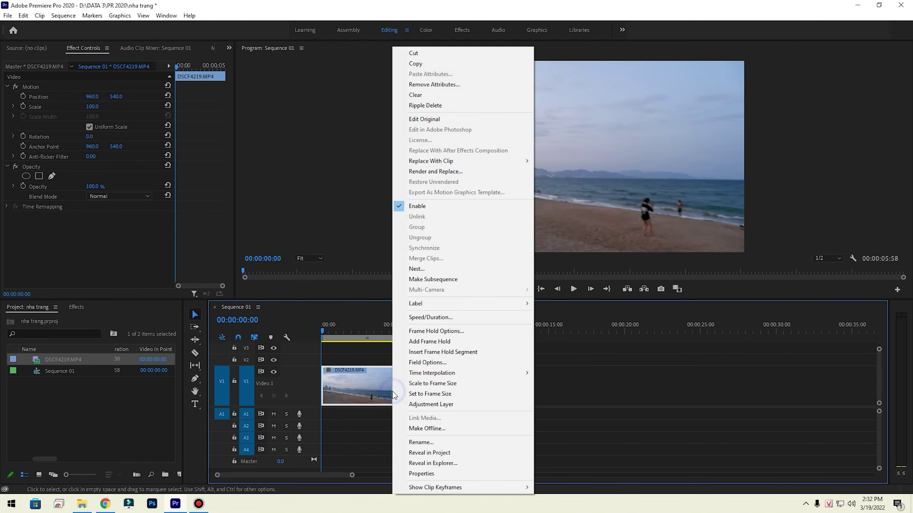
pyautogui.click(499, 321)
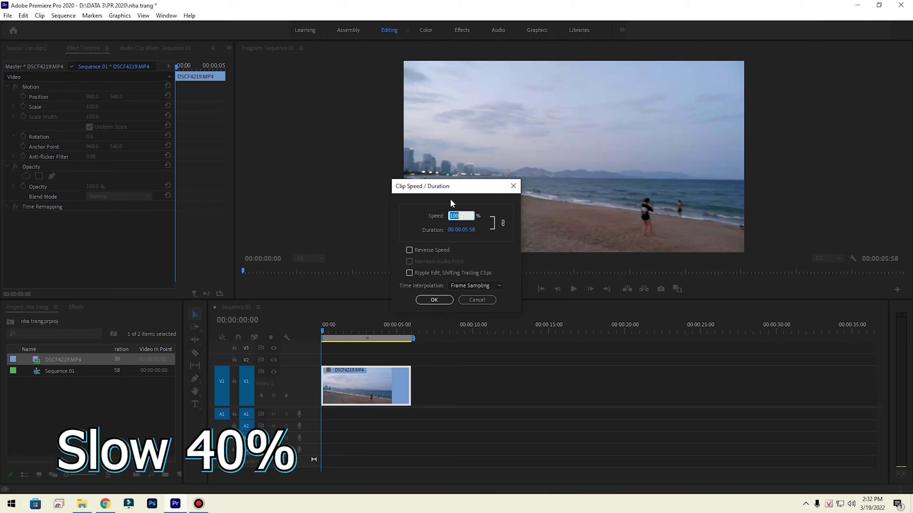
pyautogui.click(471, 220)
pyautogui.write('6')
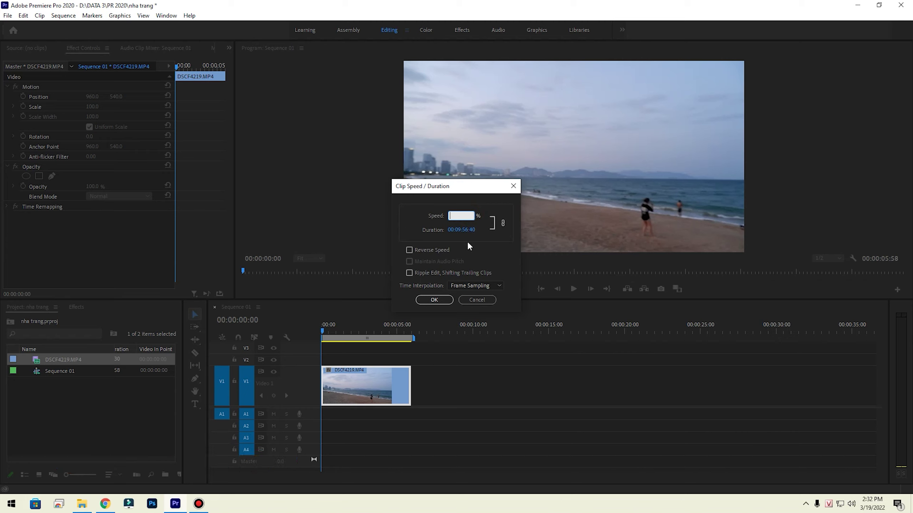
pyautogui.write('60')
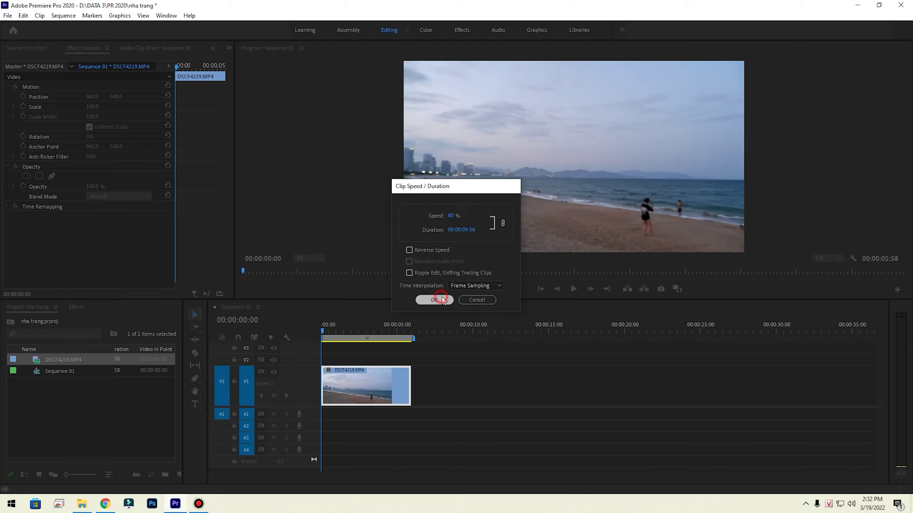
pyautogui.click(434, 300)
# Play and scrub through the slowed clip to its end to check the motion.
pyautogui.press('space')
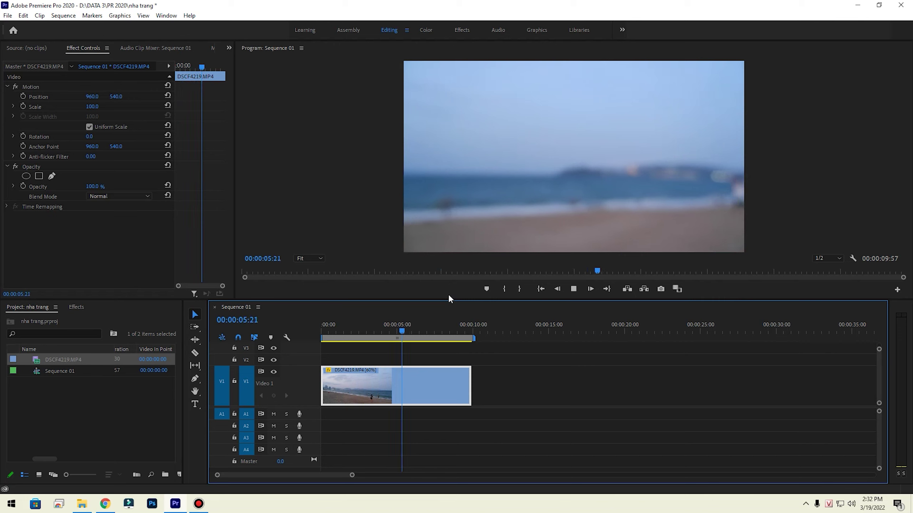
pyautogui.press('space')
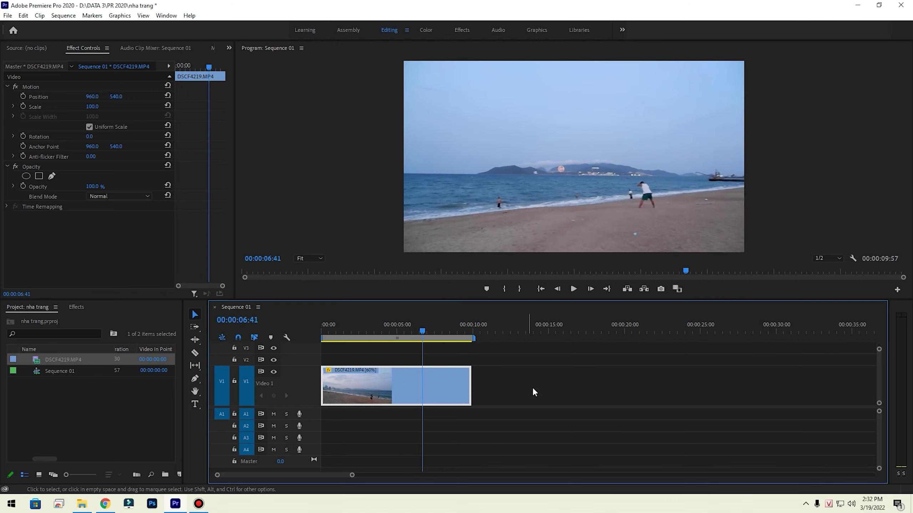
pyautogui.press('-')
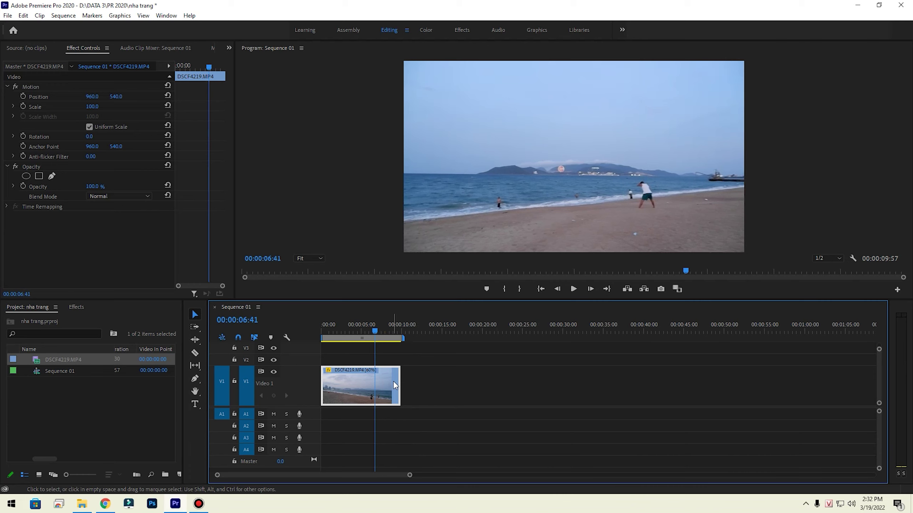
pyautogui.moveTo(388, 337); pyautogui.dragTo(397, 358)
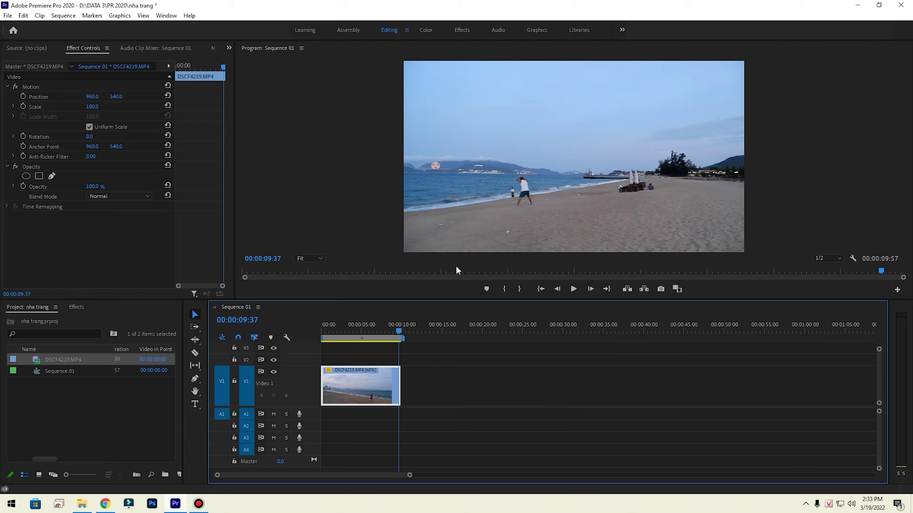
pyautogui.press('space')
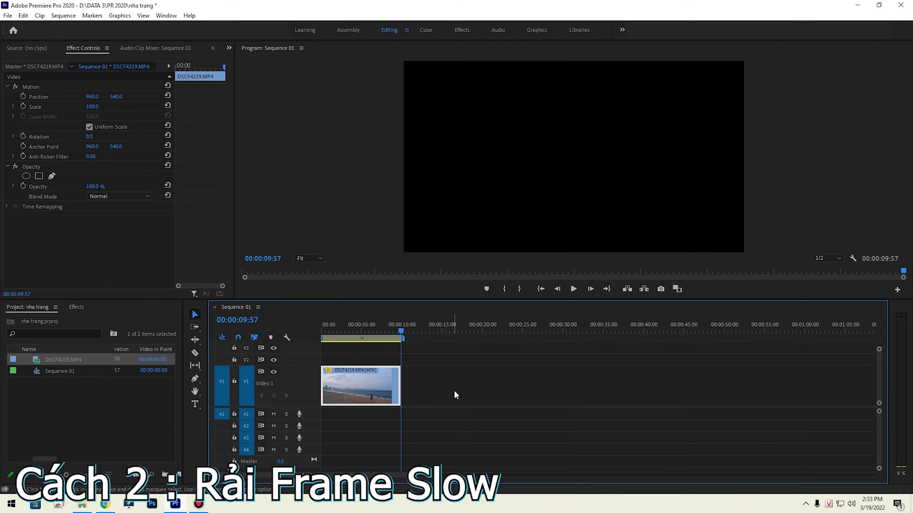
# Delete the slowed clip from the timeline and return the playhead to the start of the sequence.
pyautogui.press('Delete')
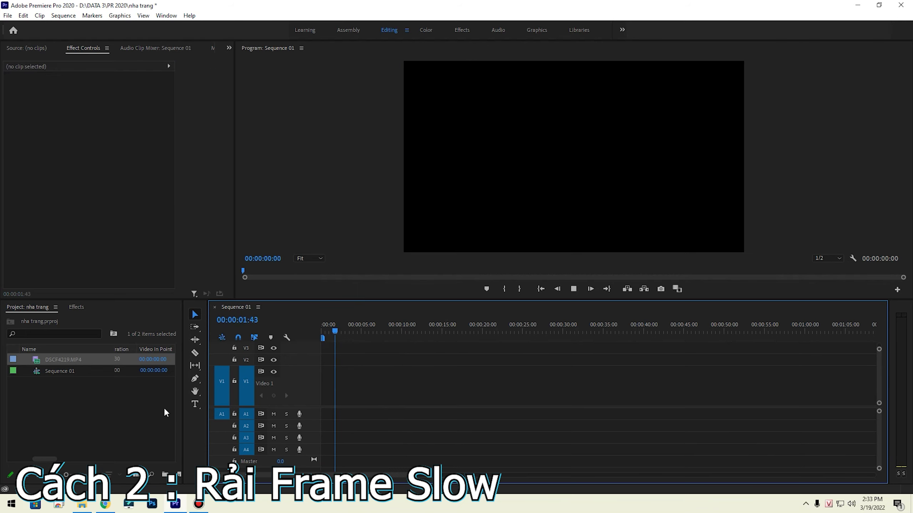
pyautogui.click(120, 411)
pyautogui.click(94, 362)
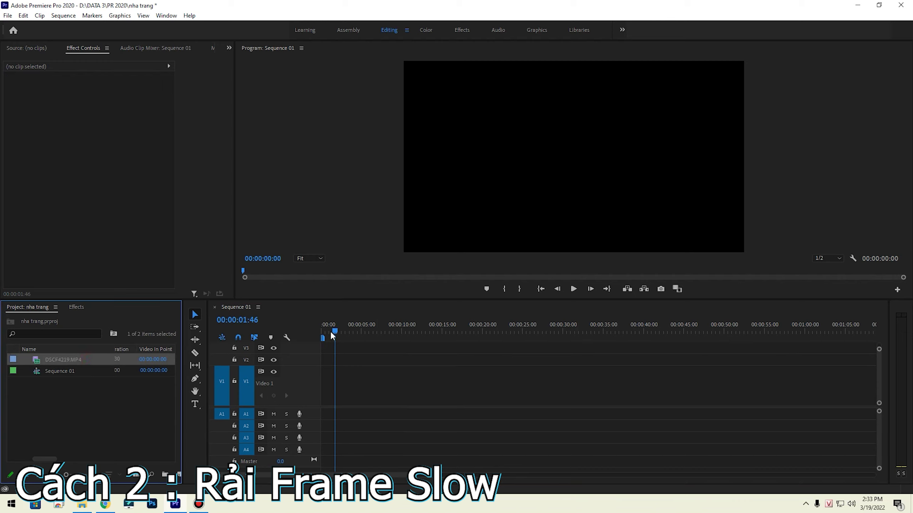
pyautogui.moveTo(332, 335); pyautogui.dragTo(295, 336)
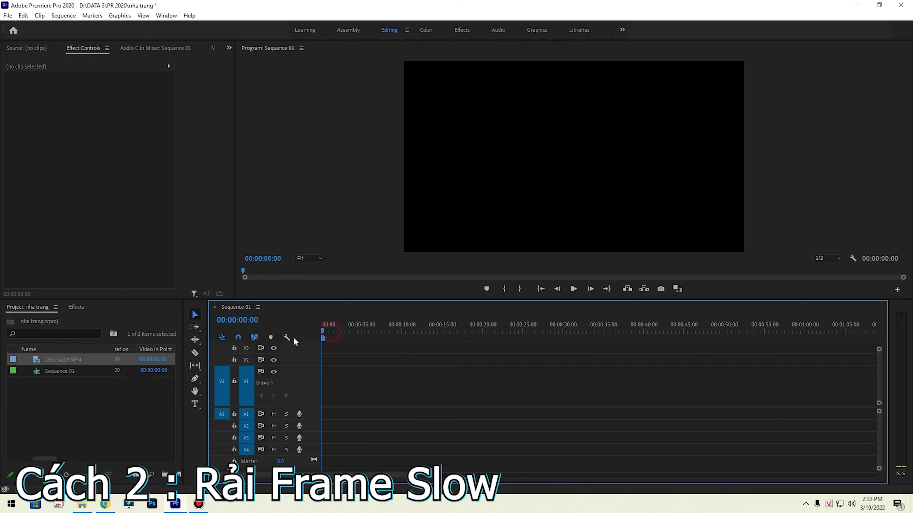
pyautogui.click(75, 362)
pyautogui.click(86, 384)
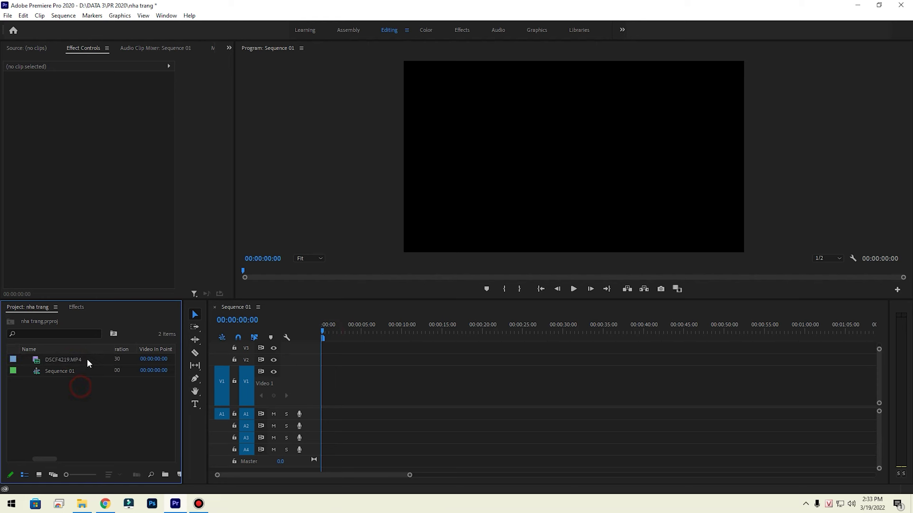
# Open DSCF4219.MP4 in the Source Monitor, enlarge the monitor and preview the clip up to about 00:00:20:08.
pyautogui.doubleClick(89, 362)
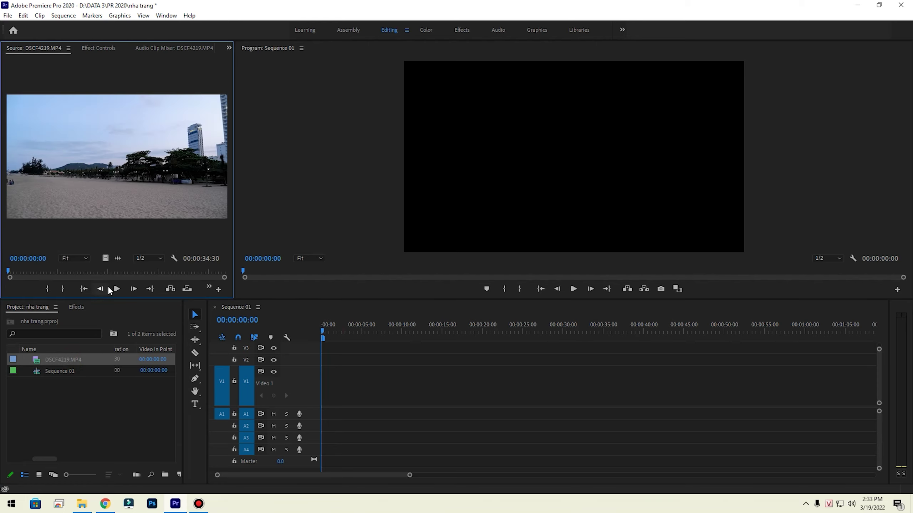
pyautogui.click(115, 289)
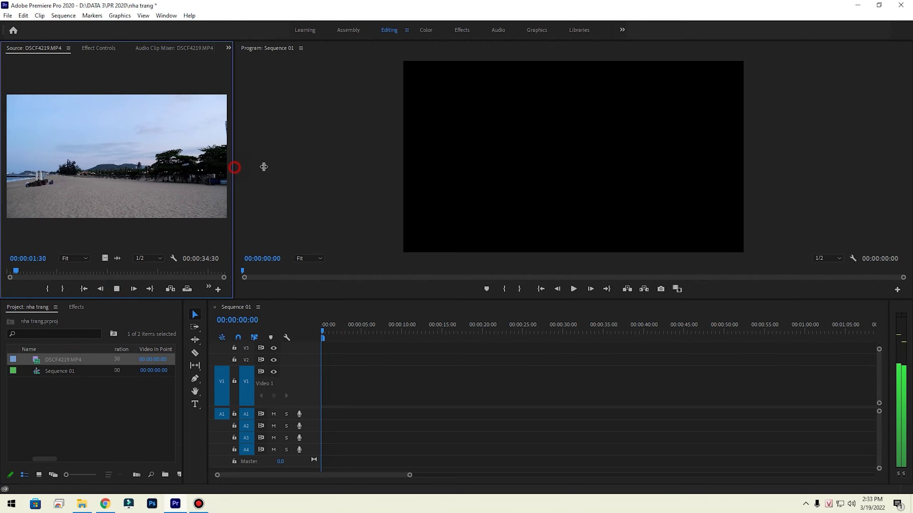
pyautogui.moveTo(264, 167); pyautogui.dragTo(287, 168)
pyautogui.moveTo(95, 271); pyautogui.dragTo(160, 271)
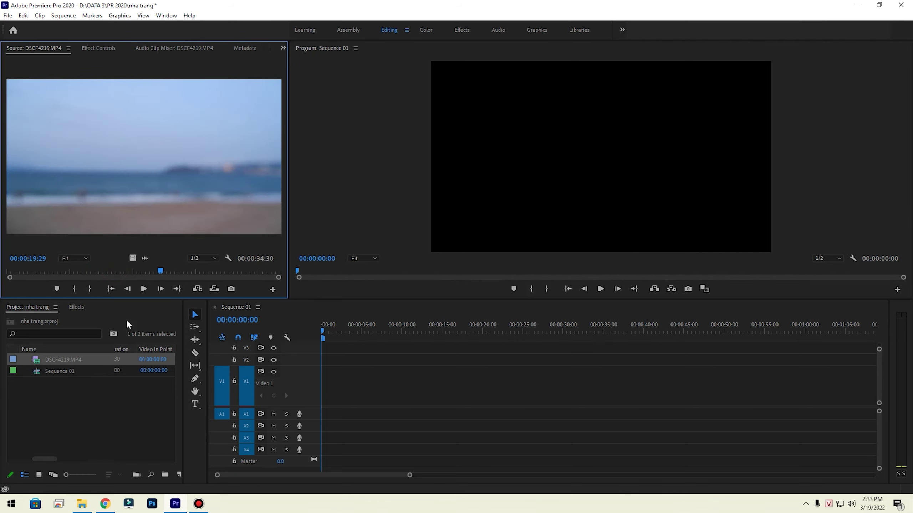
pyautogui.press('space')
pyautogui.press('space')
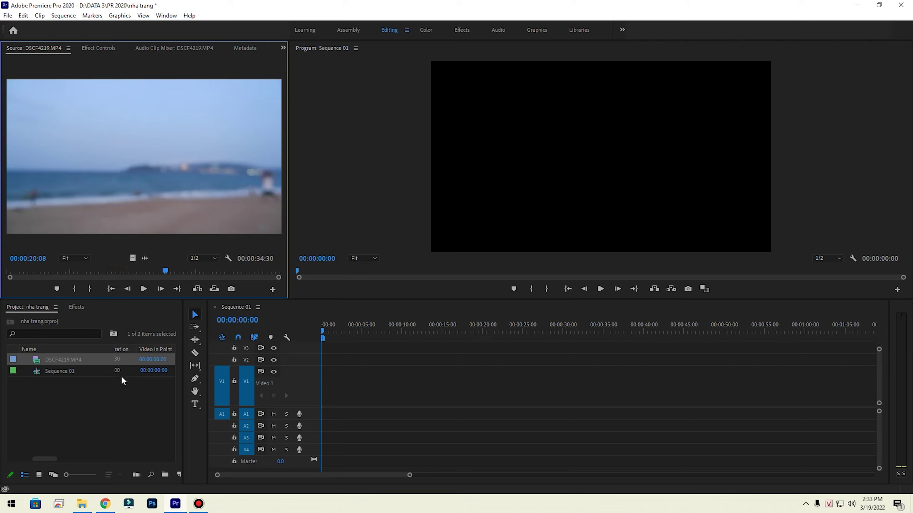
# Display the project items as thumbnails and clear the selection.
pyautogui.click(39, 473)
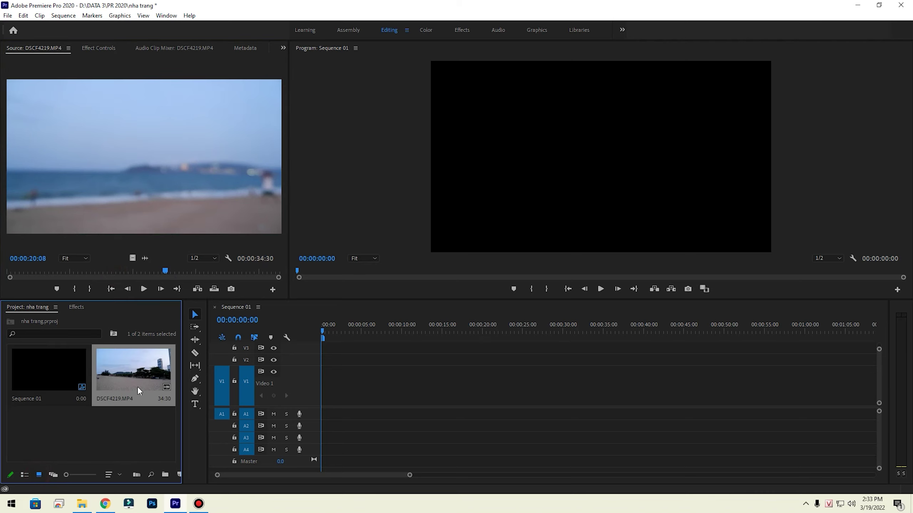
pyautogui.rightClick(137, 386)
pyautogui.click(86, 437)
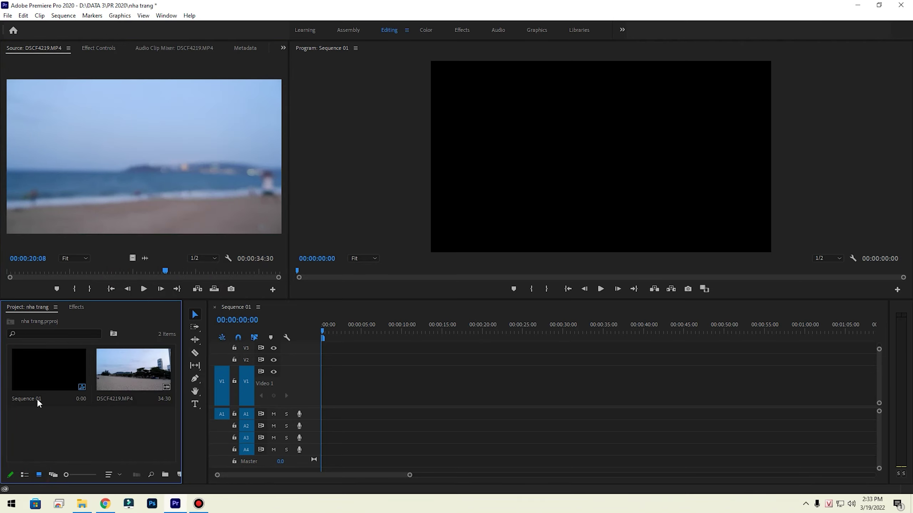
# Interpret the DSCF4219.MP4 footage in the project at an assumed frame rate of 24 fps.
pyautogui.rightClick(134, 378)
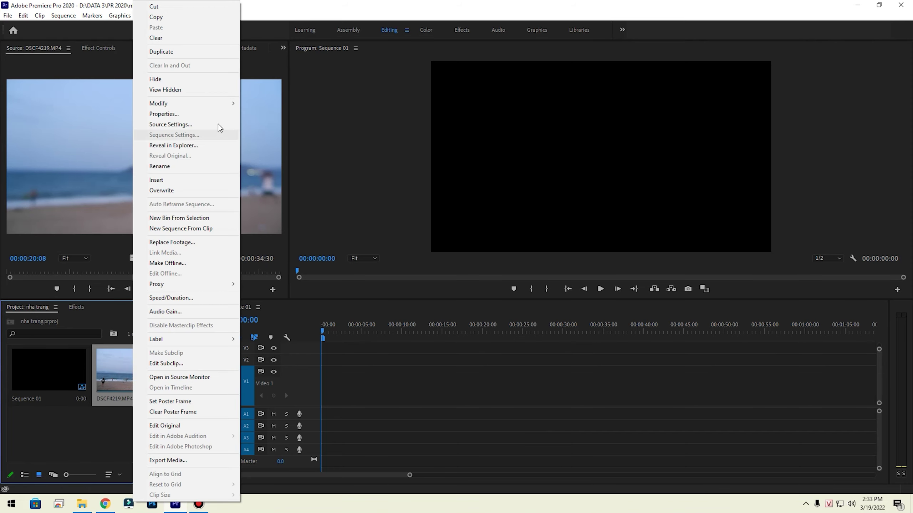
pyautogui.moveTo(221, 109)
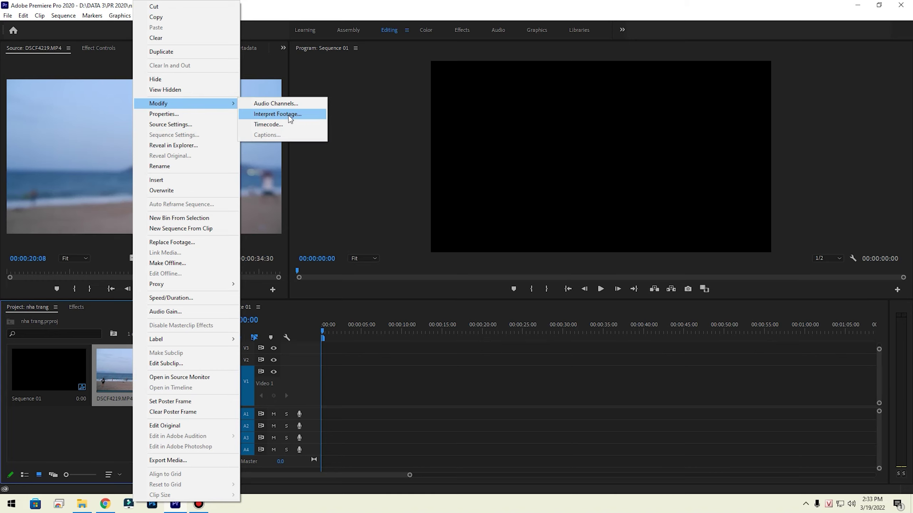
pyautogui.click(289, 114)
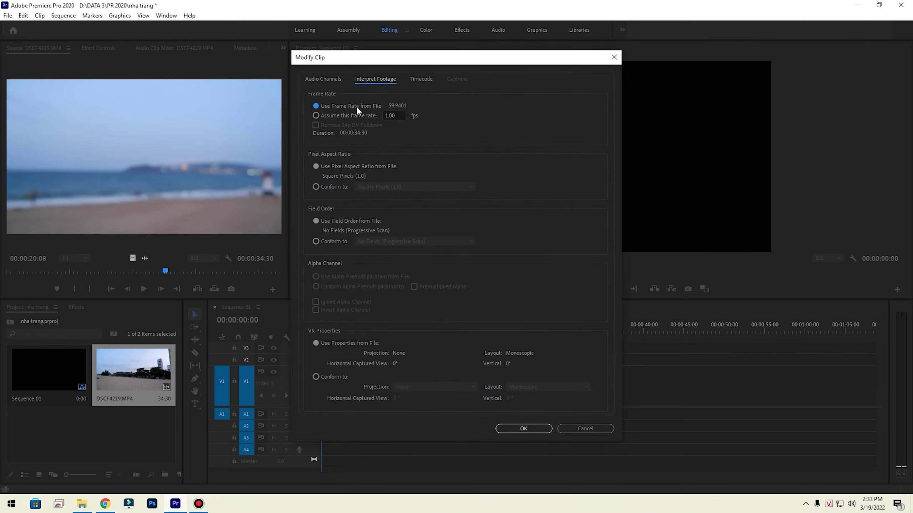
pyautogui.click(396, 116)
pyautogui.write('24')
pyautogui.moveTo(458, 64); pyautogui.dragTo(395, 55)
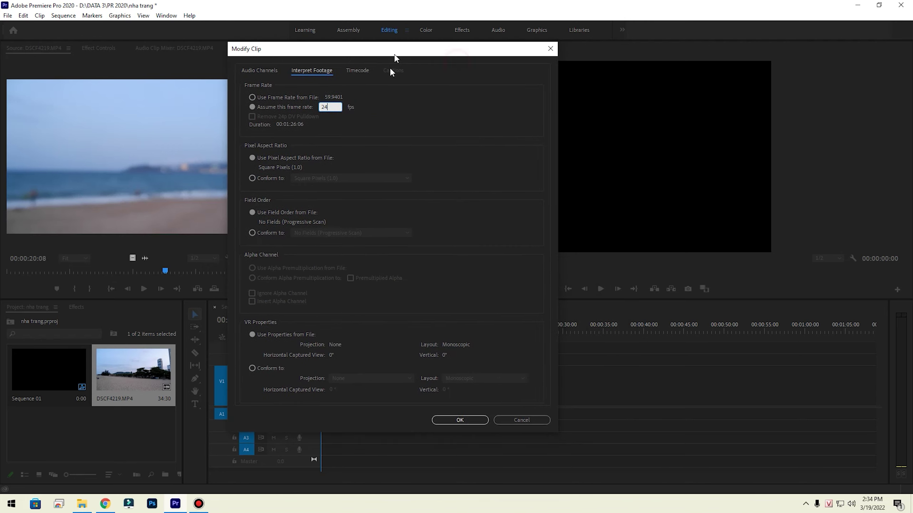
pyautogui.click(473, 422)
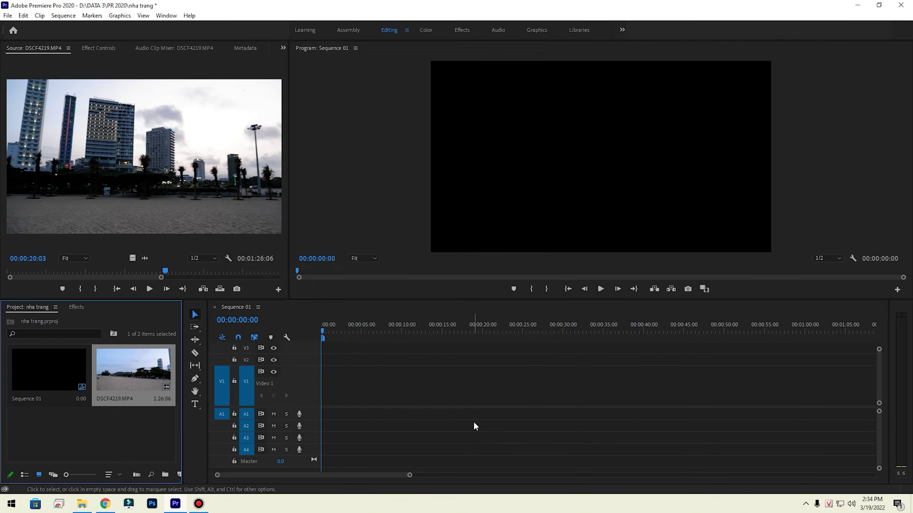
# Place DSCF4219.MP4 at the start of track V1 and preview its middle section up to 00:00:39:36.
pyautogui.moveTo(133, 380); pyautogui.dragTo(325, 414)
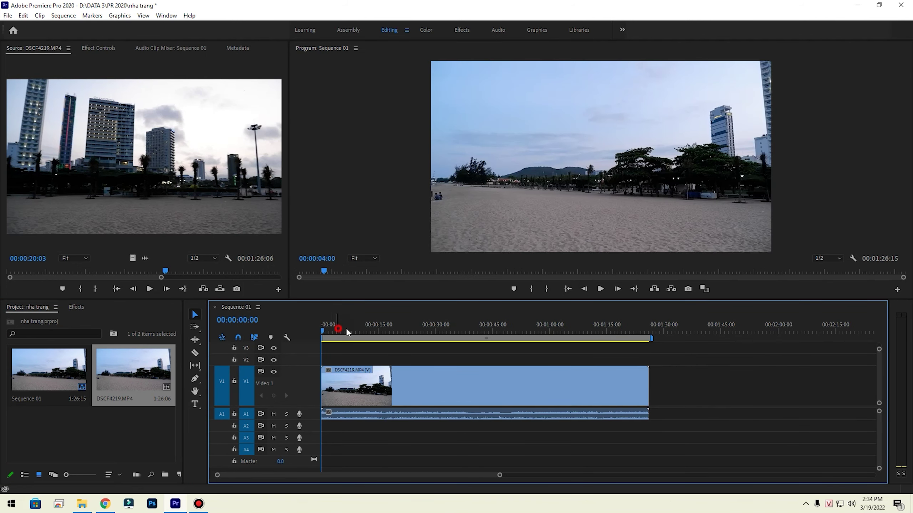
pyautogui.click(428, 330)
pyautogui.press('space')
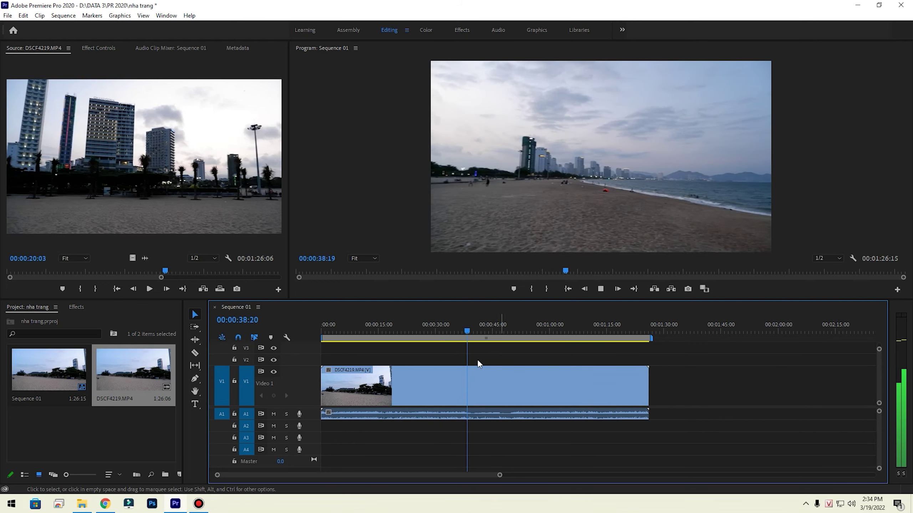
pyautogui.click(482, 391)
pyautogui.press('space')
# Display the project items as a list and compare the frame rates of DSCF4219.MP4 and Sequence 01.
pyautogui.rightClick(483, 394)
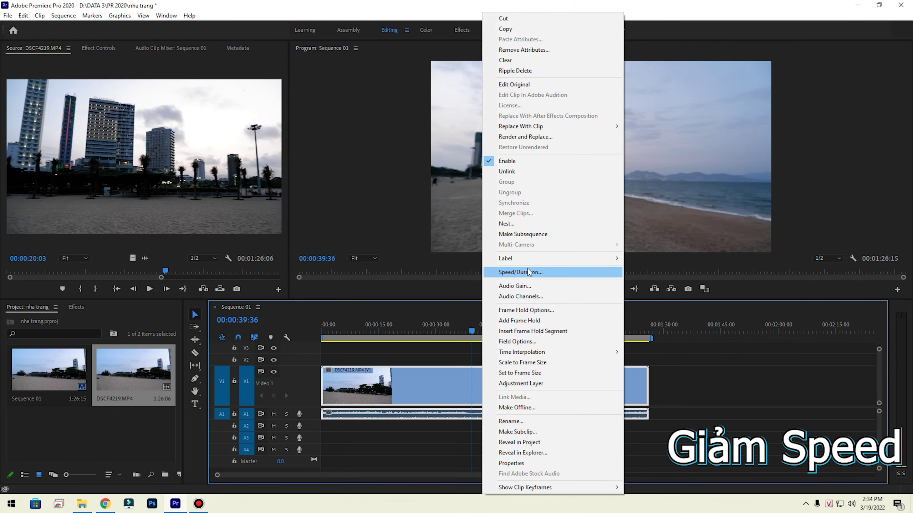
pyautogui.click(157, 443)
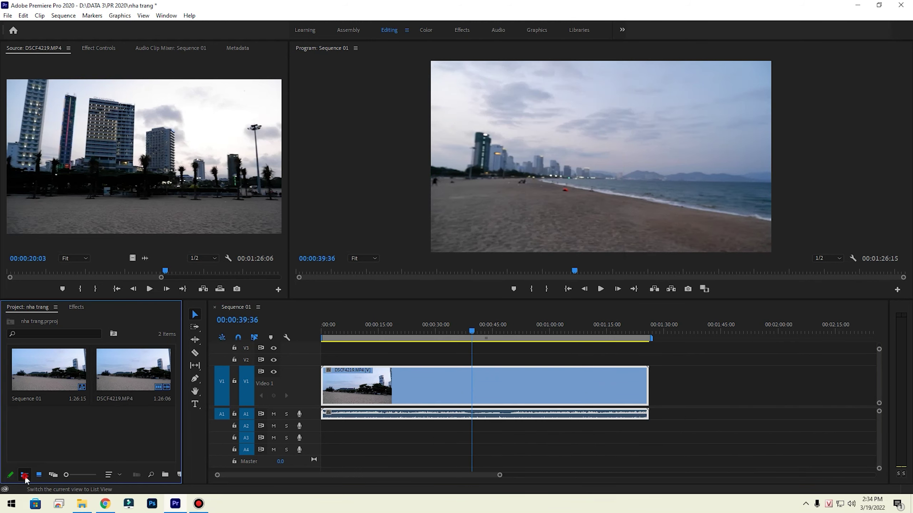
pyautogui.click(25, 474)
pyautogui.click(545, 444)
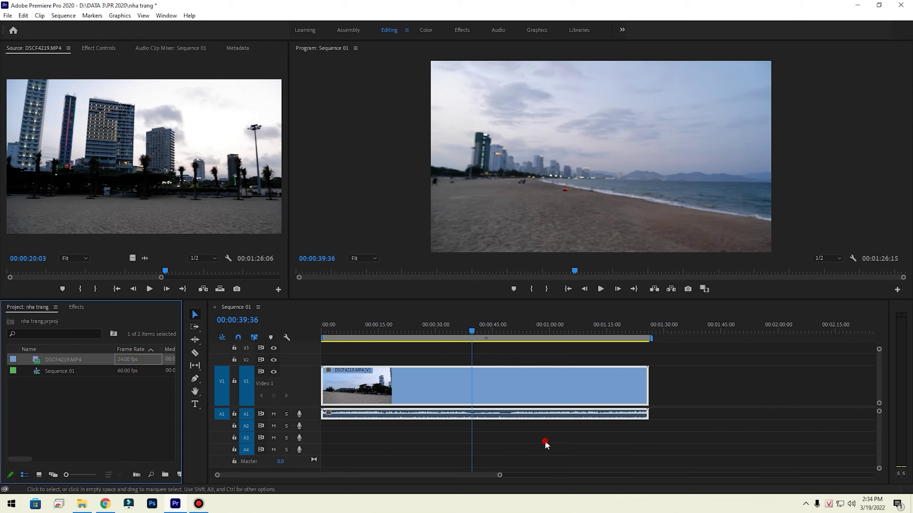
pyautogui.click(43, 385)
pyautogui.click(74, 361)
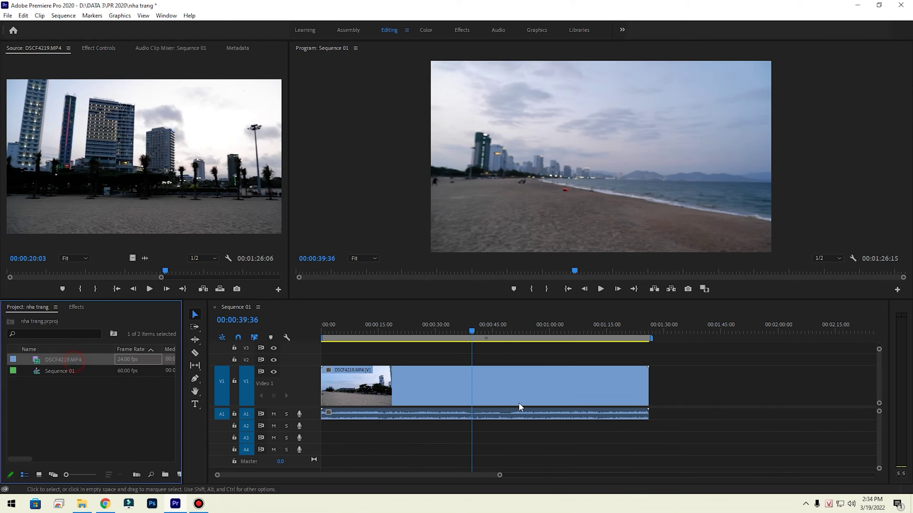
# Split the timeline clip at 00:00:44:38, remove the part before the cut and move the remainder to the sequence start.
pyautogui.press('space')
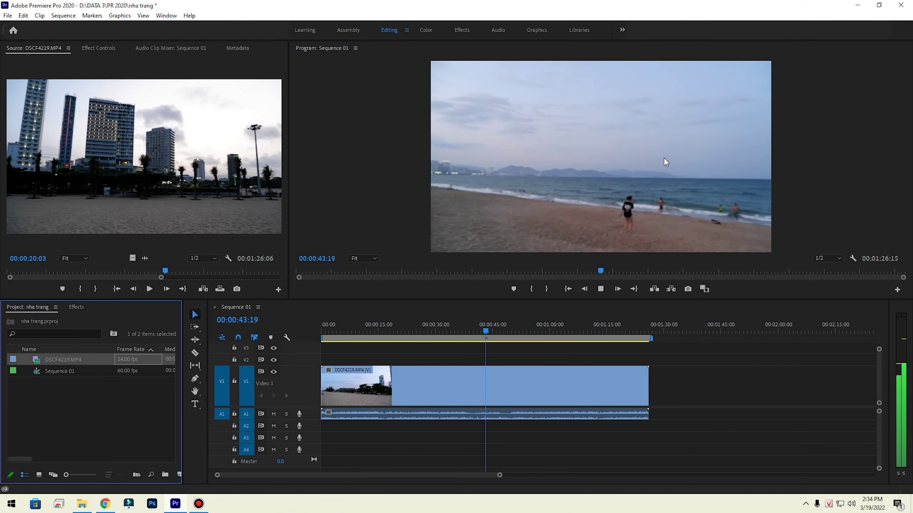
pyautogui.press('space')
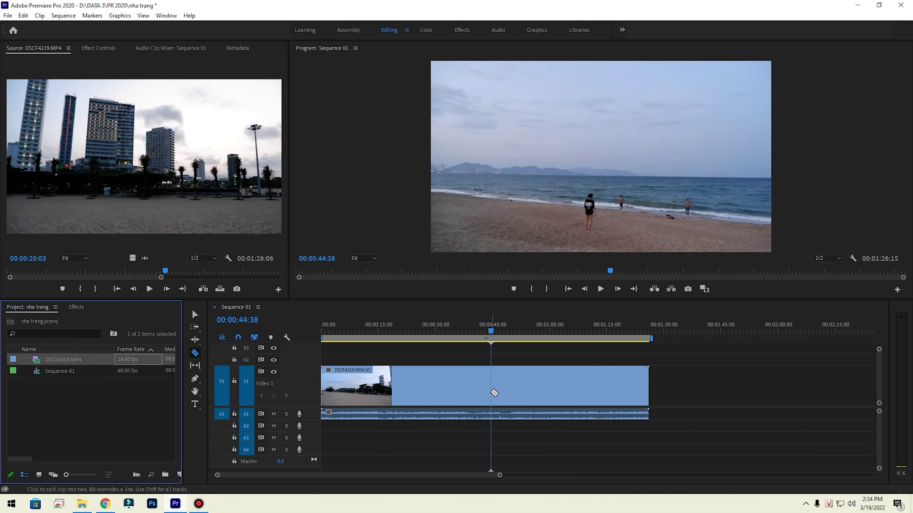
pyautogui.hotkey('ctrl', 'k')
pyautogui.click(456, 393)
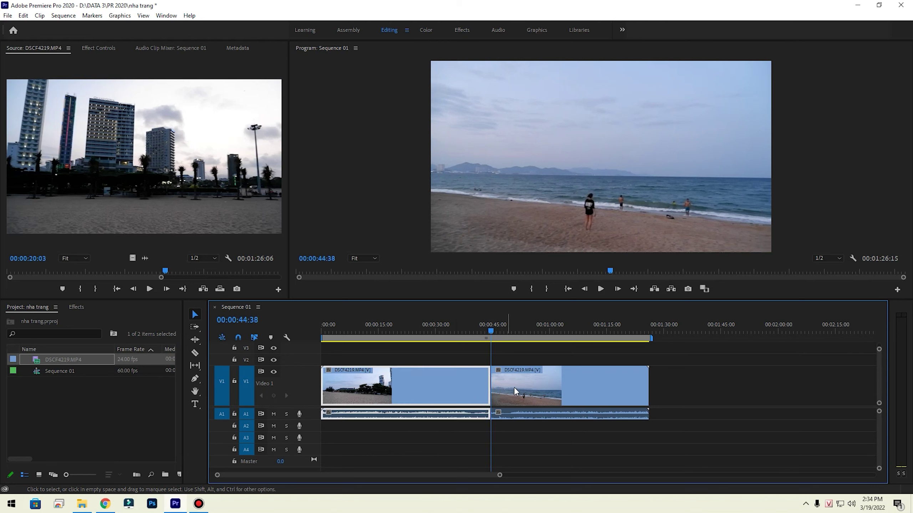
pyautogui.moveTo(457, 393); pyautogui.dragTo(428, 366)
# Play the remaining clip from the sequence start and split it at 00:00:10:14.
pyautogui.moveTo(393, 329); pyautogui.dragTo(313, 337)
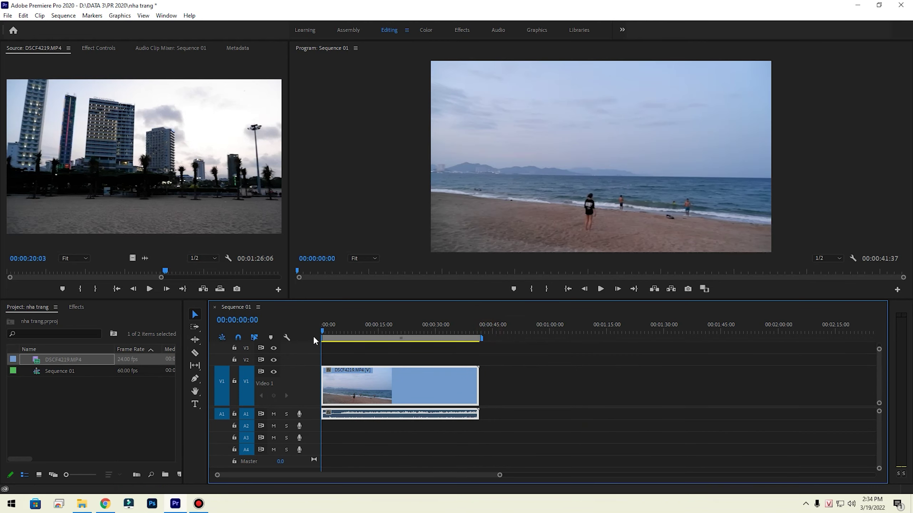
pyautogui.press('space')
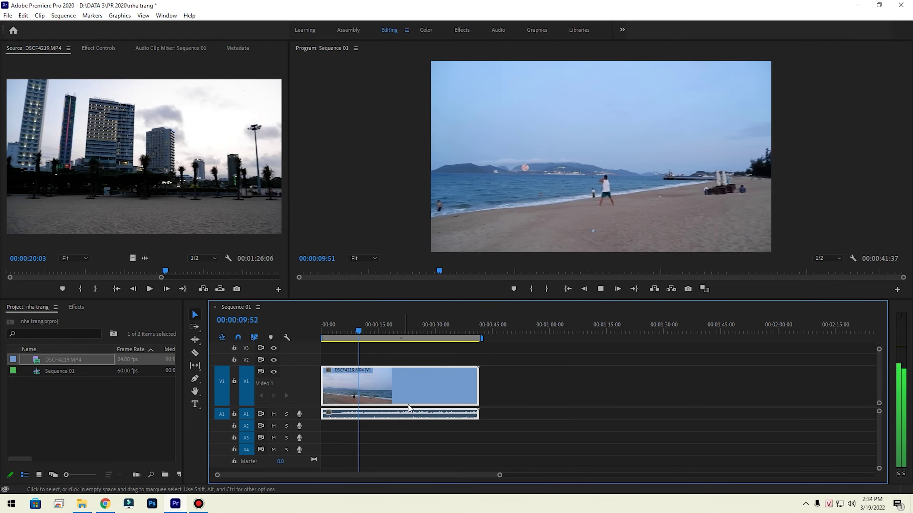
pyautogui.press('space')
pyautogui.press('c')
pyautogui.click(360, 398)
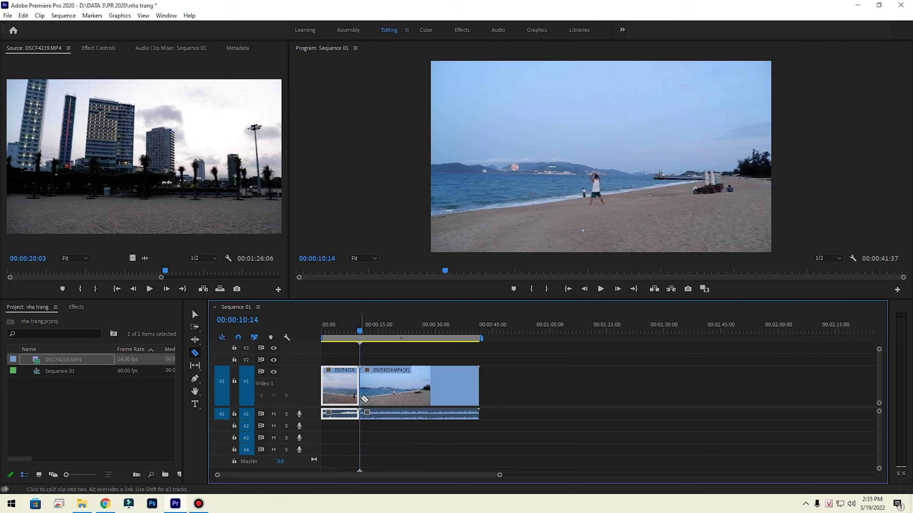
# Delete the part of the clip after the 00:00:10:14 cut.
pyautogui.press('=')
pyautogui.press('=')
pyautogui.press('=')
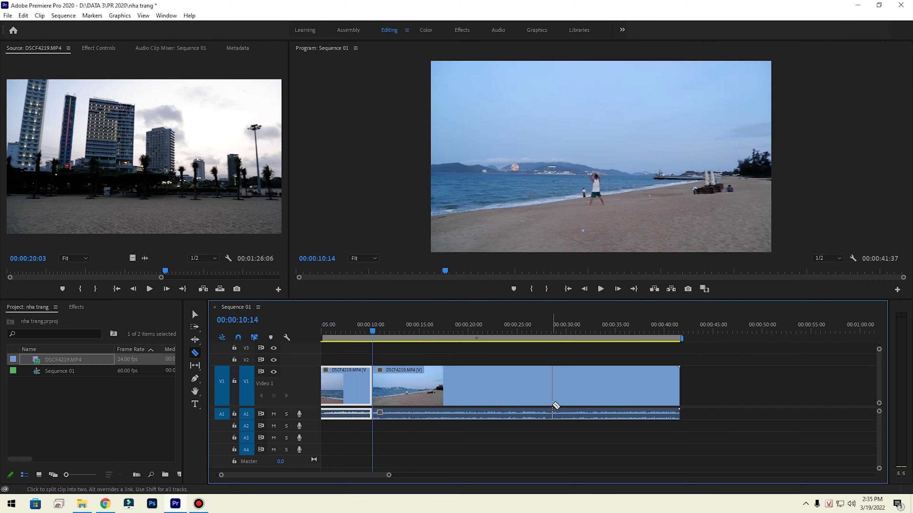
pyautogui.press('-')
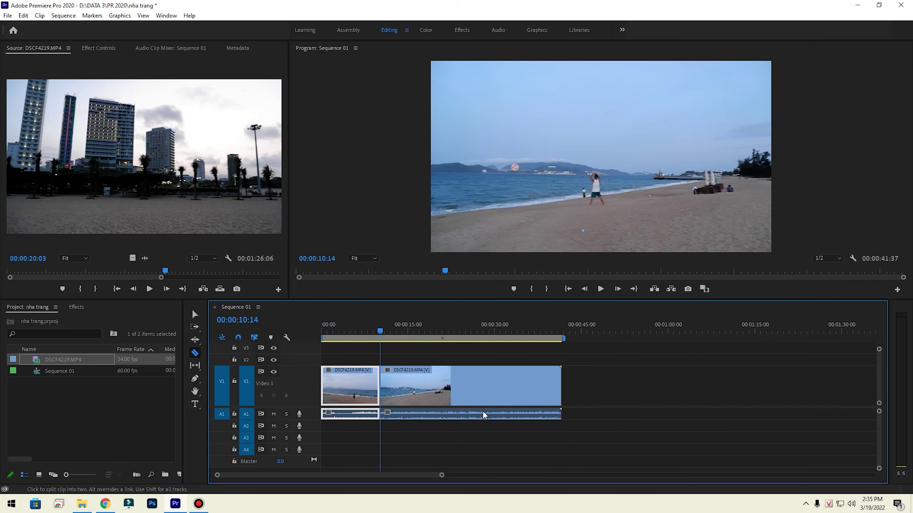
pyautogui.press('v')
pyautogui.moveTo(526, 381); pyautogui.dragTo(640, 374)
pyautogui.press('Delete')
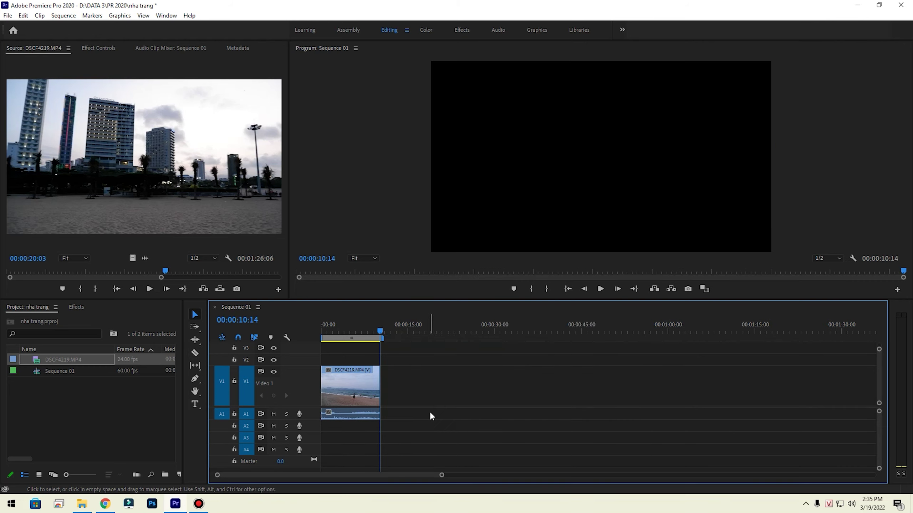